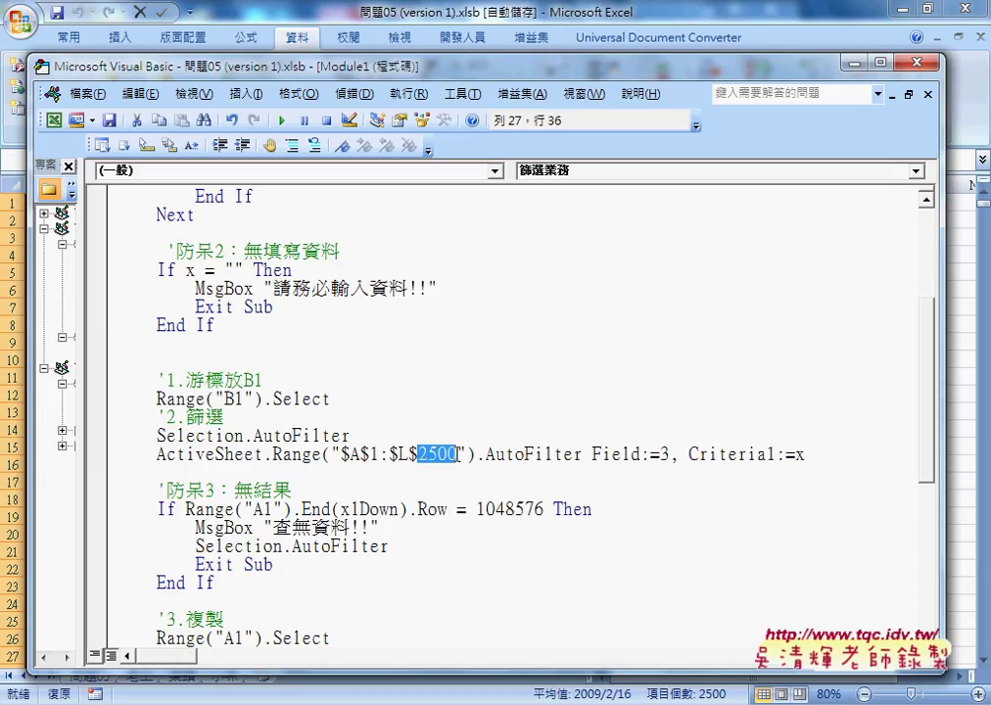
Step: Highlight L and 2500 in the $A$1:$L$2500 range, then move the editor aside to show Excel
double_click(403, 454)
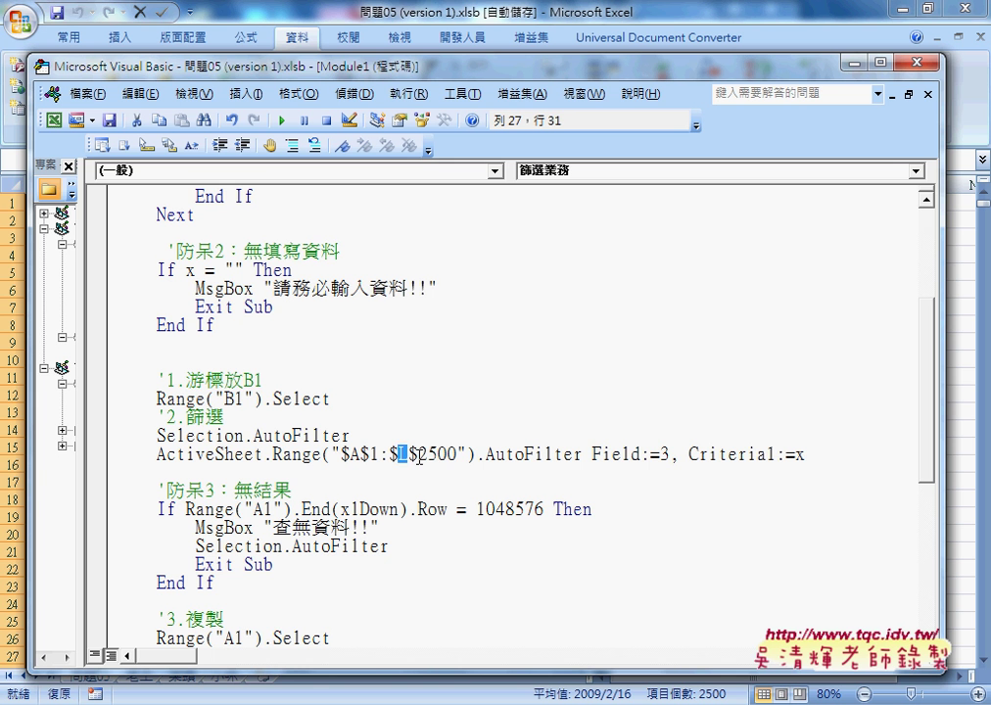
left_click_drag(418, 454, 456, 454)
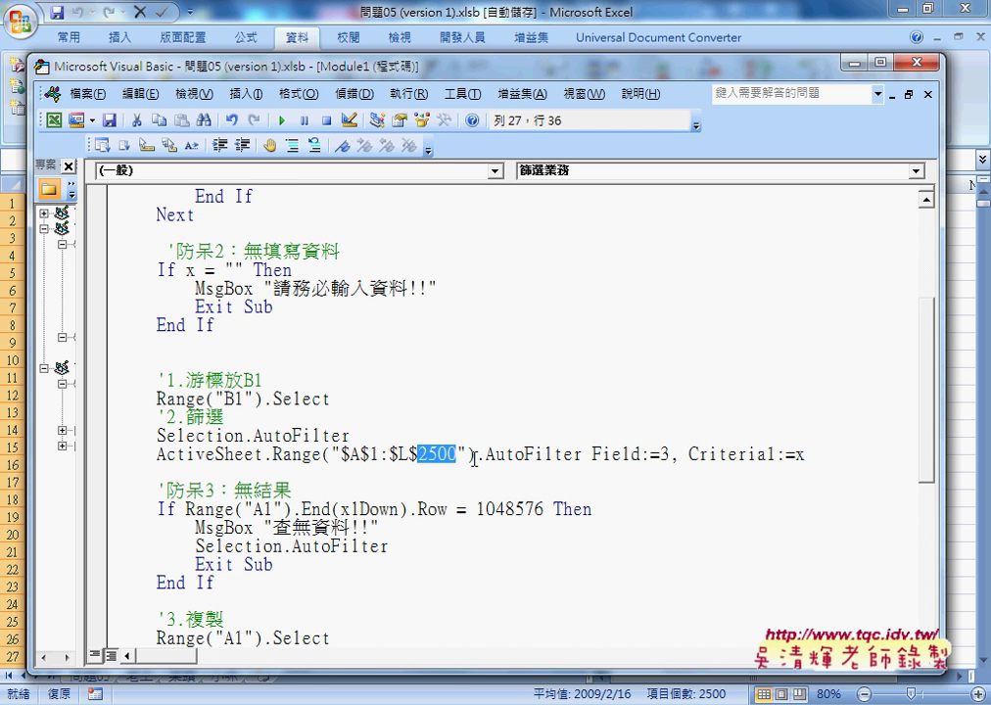
left_click_drag(338, 66, 516, 74)
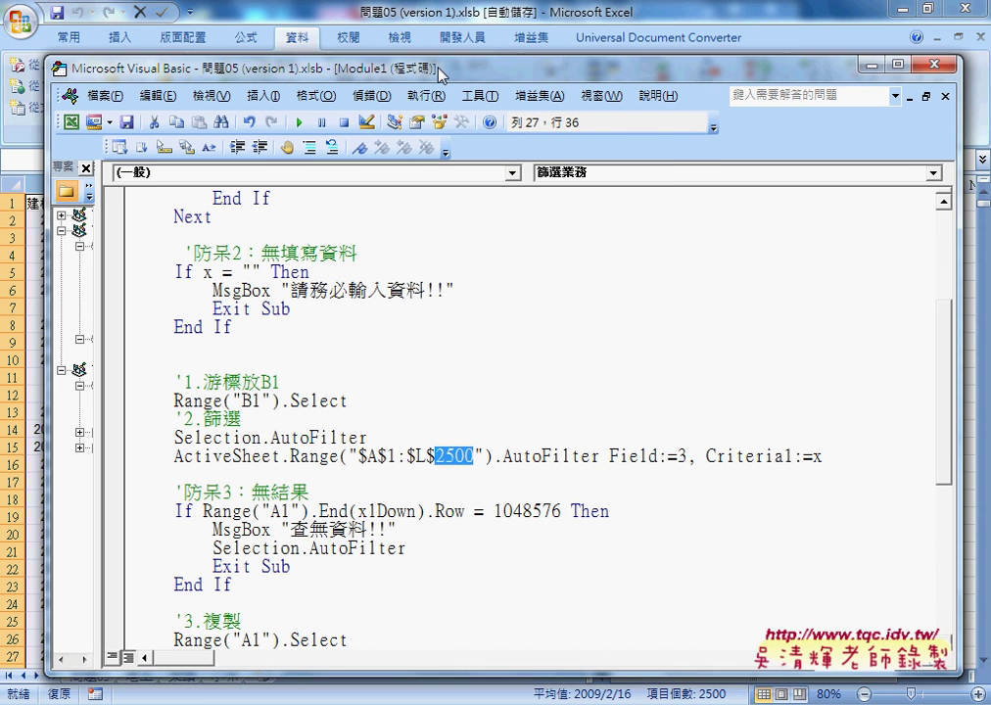
Step: Confirm the column A data ends at row 2500, then return to the macro code
left_click(56, 170)
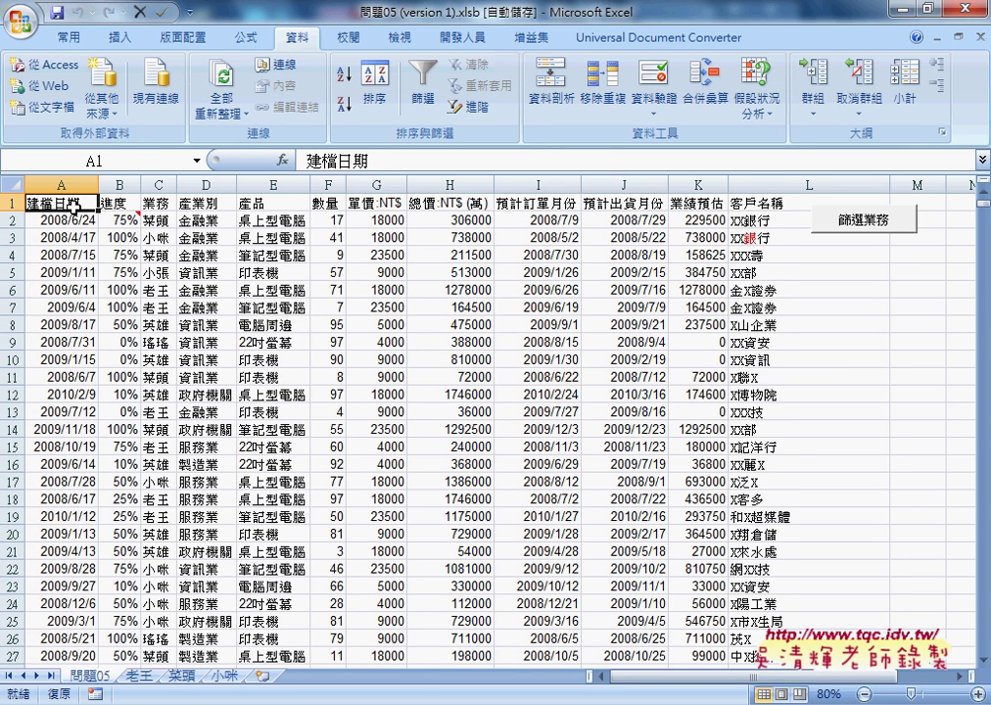
key("ctrl+Down")
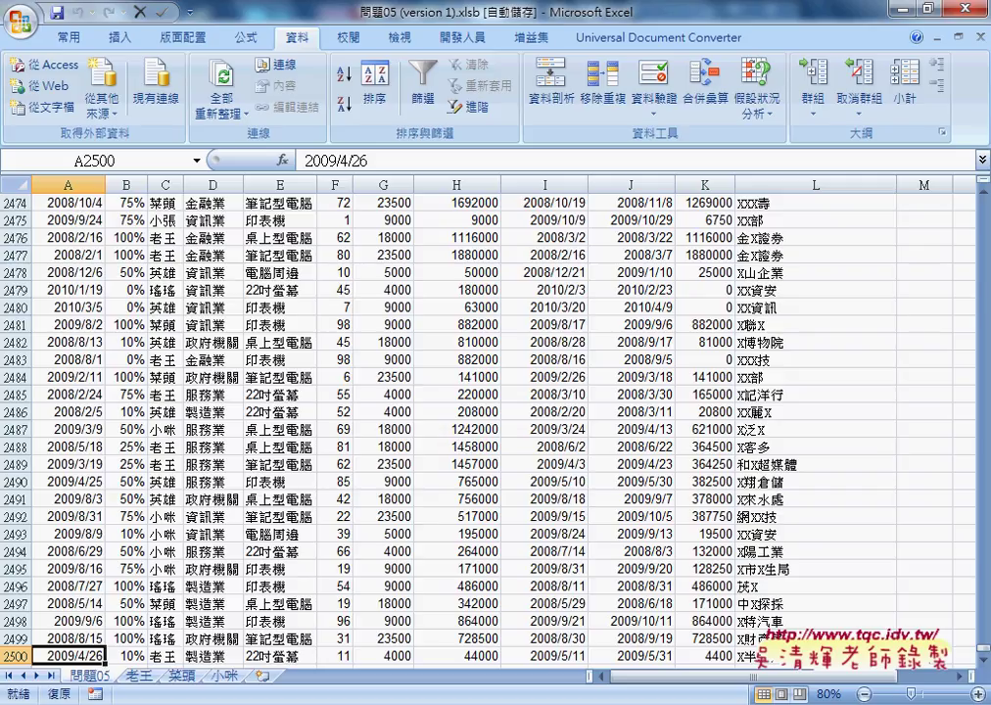
mouse_move(438, 694)
left_click(571, 620)
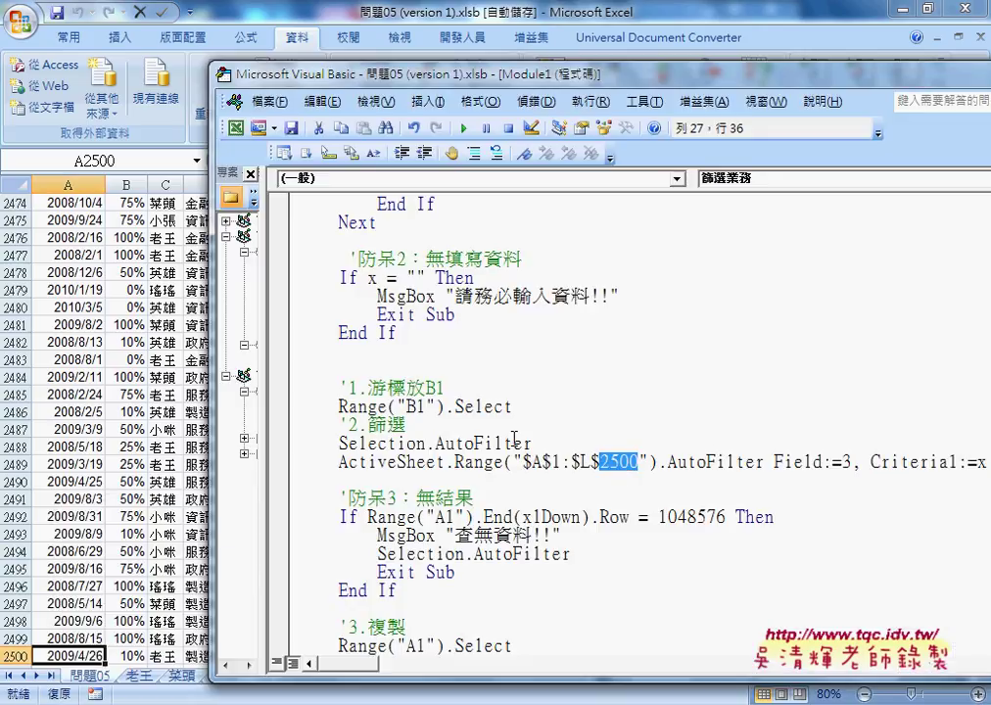
Step: Add the line r = Range("A1").End(xlDown).Row below Selection.AutoFilter
left_click(551, 445)
key("Return")
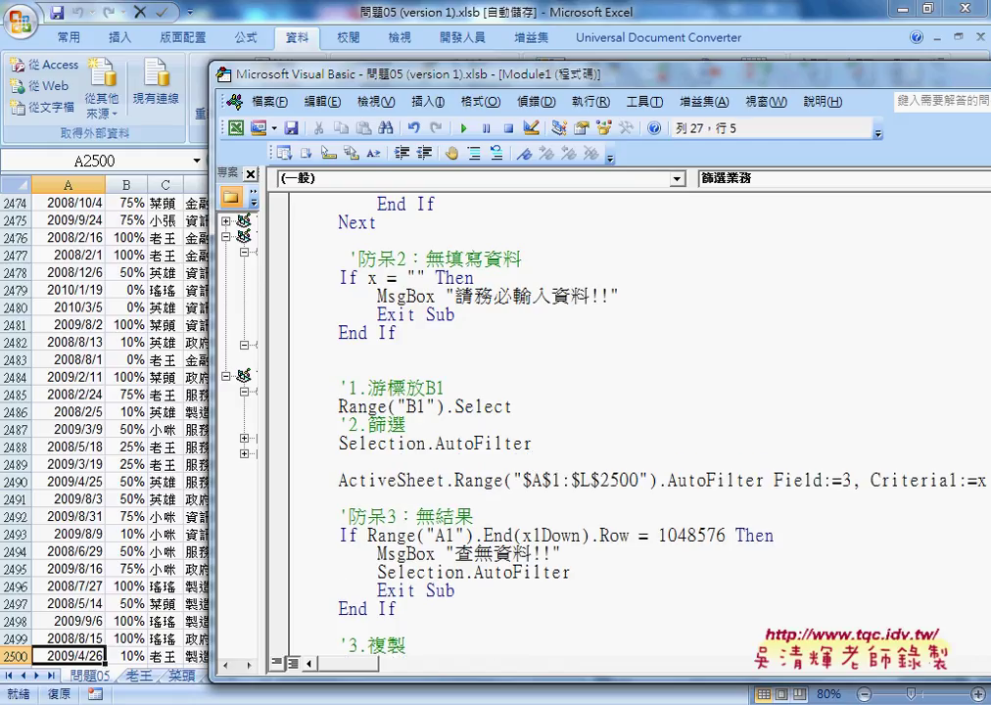
type("ㄘ")
key("BackSpace")
type("r")
type("=r")
type("ang")
type("e(")
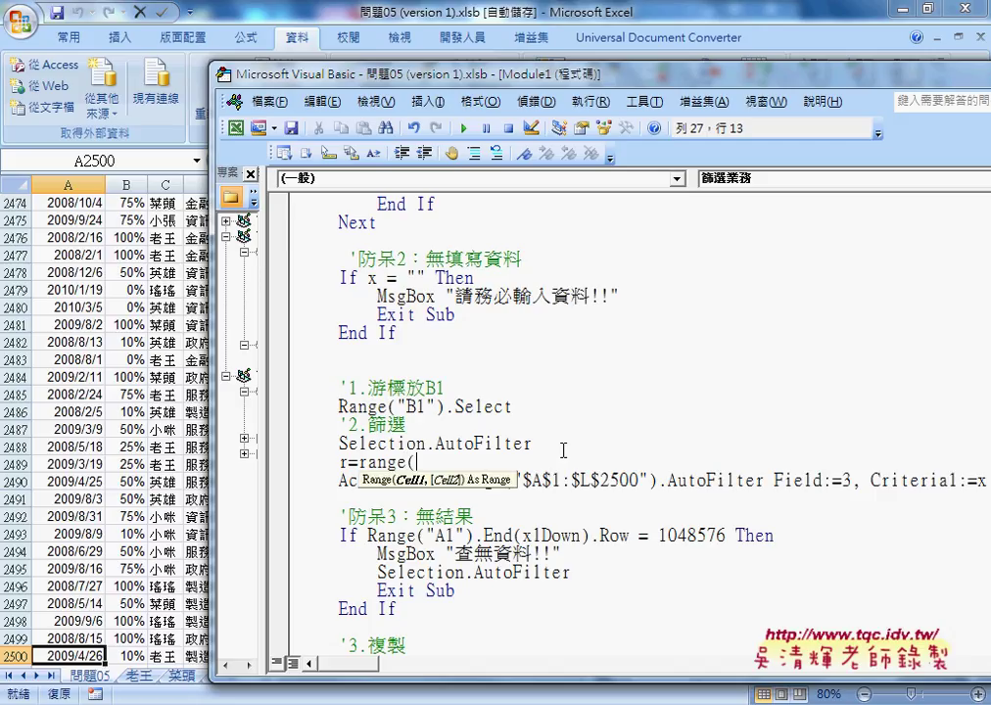
type("\"A")
type("1")
type("\")")
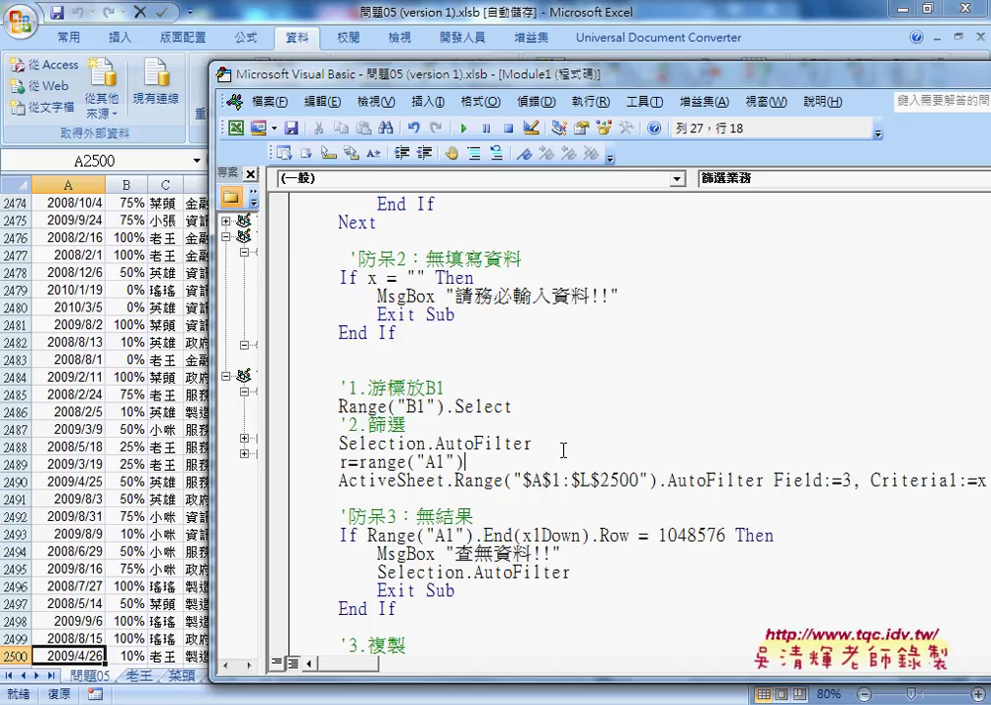
type(".e")
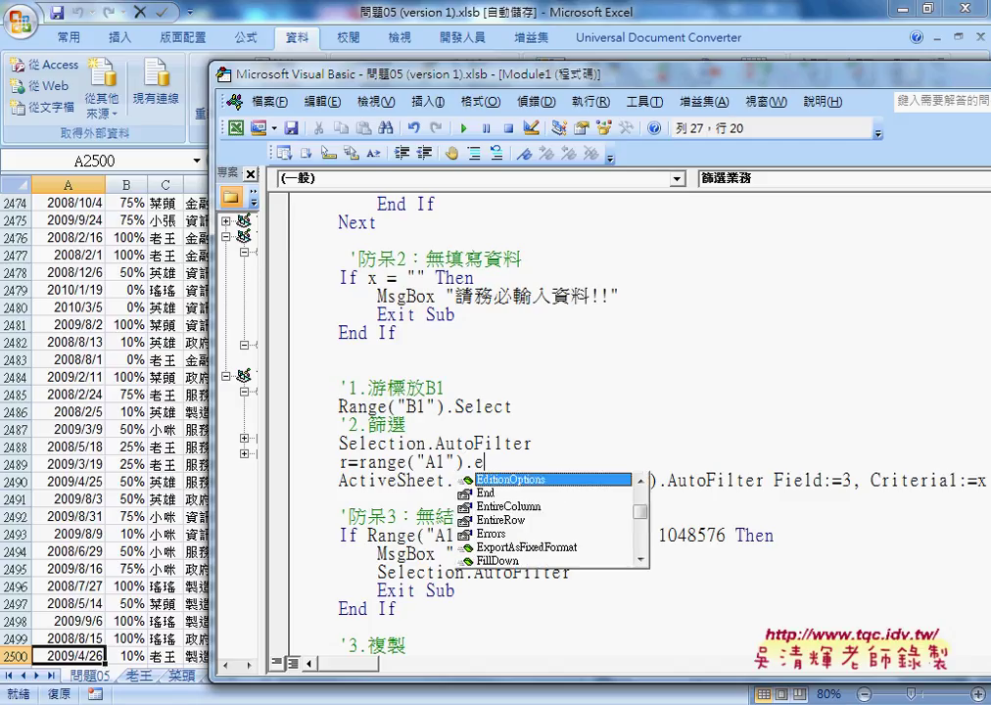
left_click(554, 493)
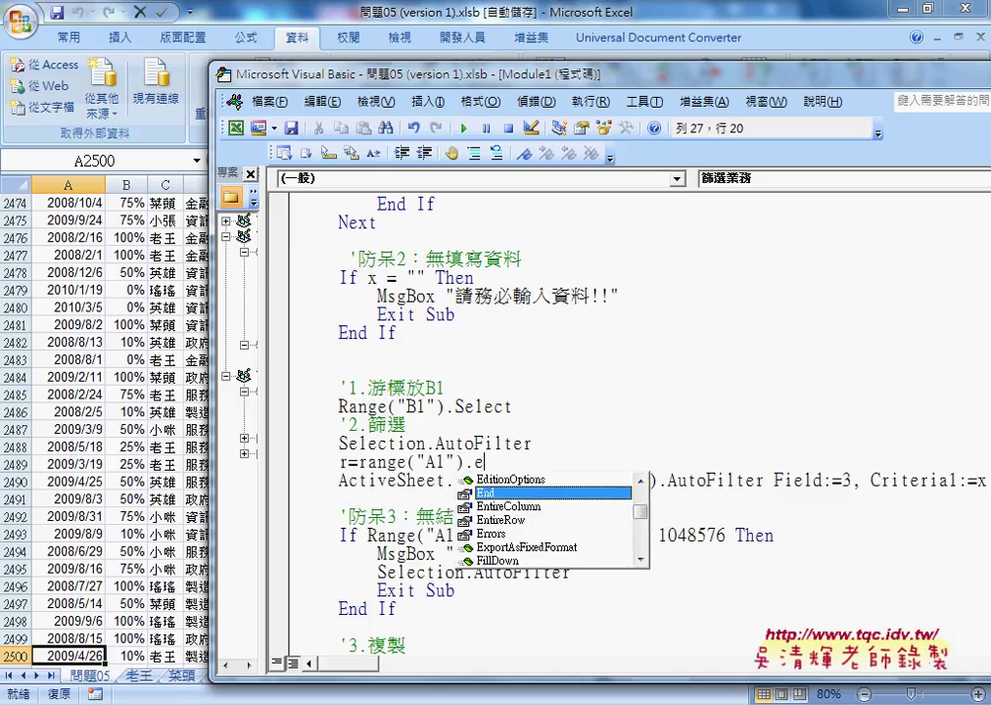
key("Tab")
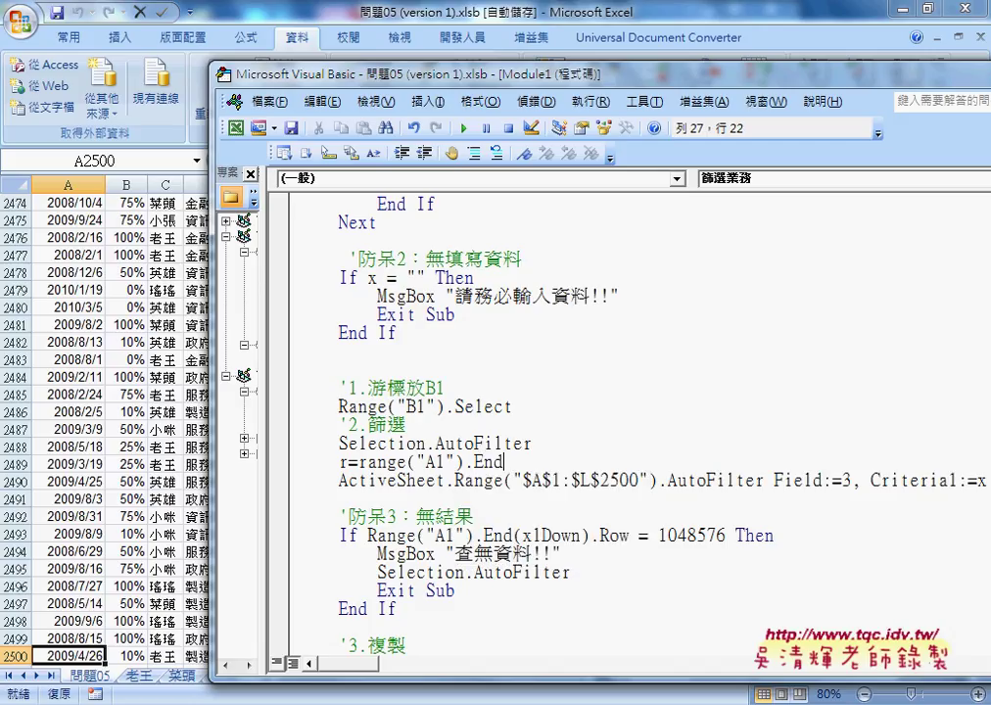
type("(")
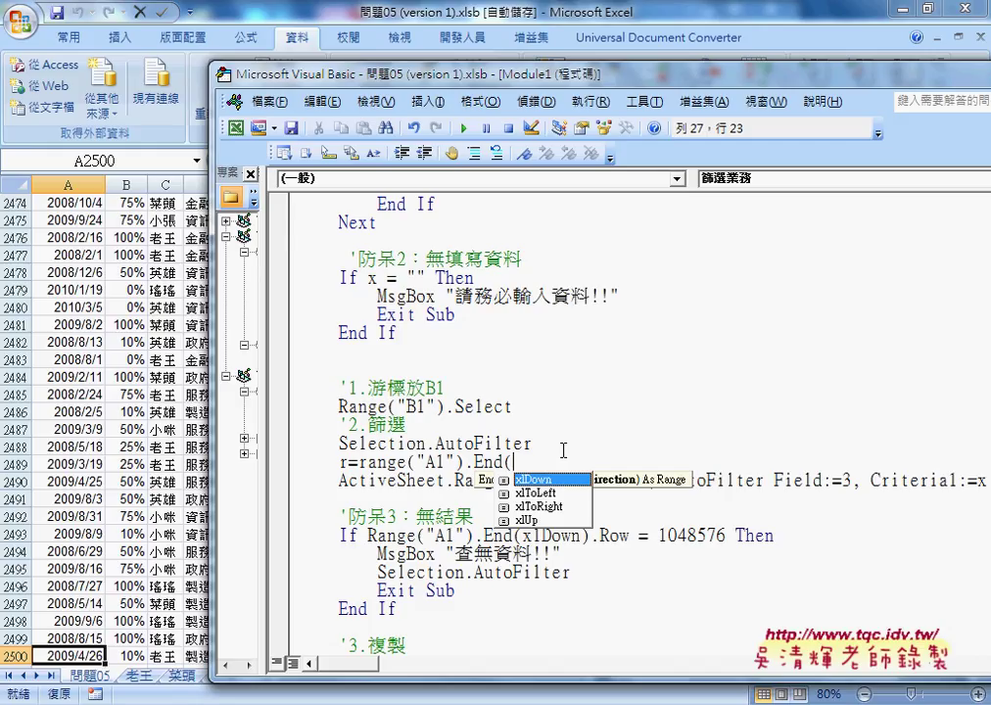
key("Tab")
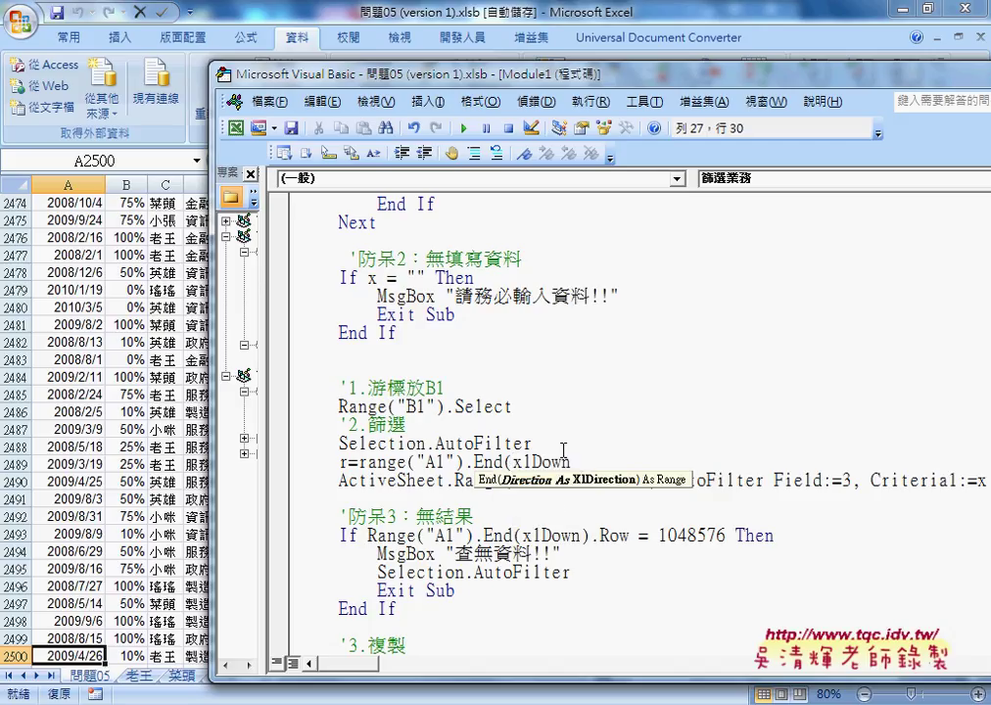
type(").")
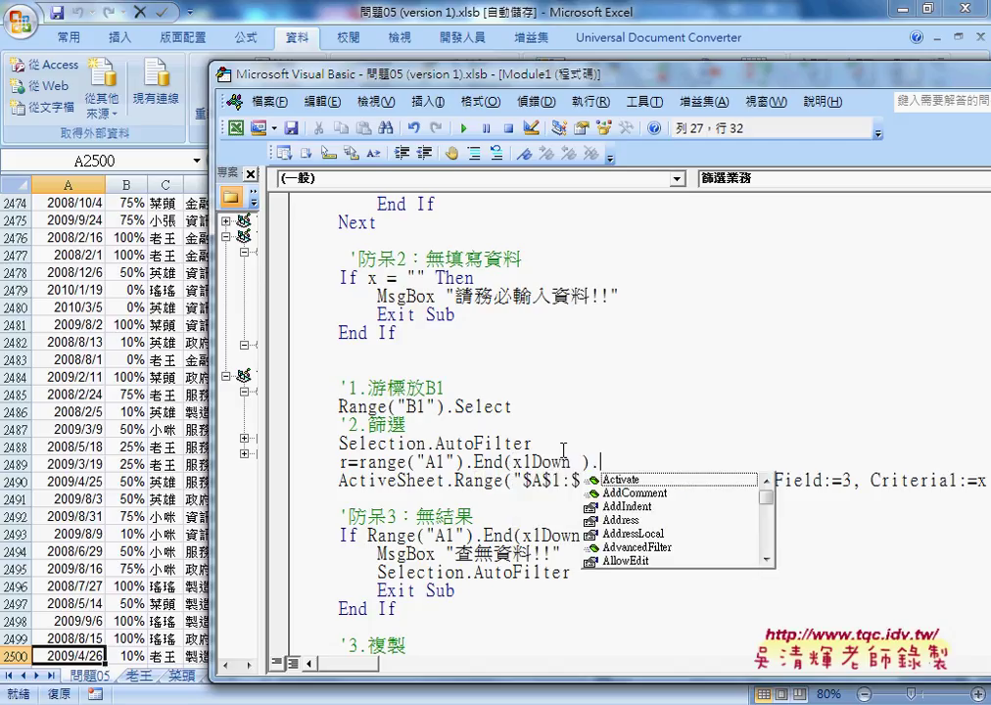
type("ro")
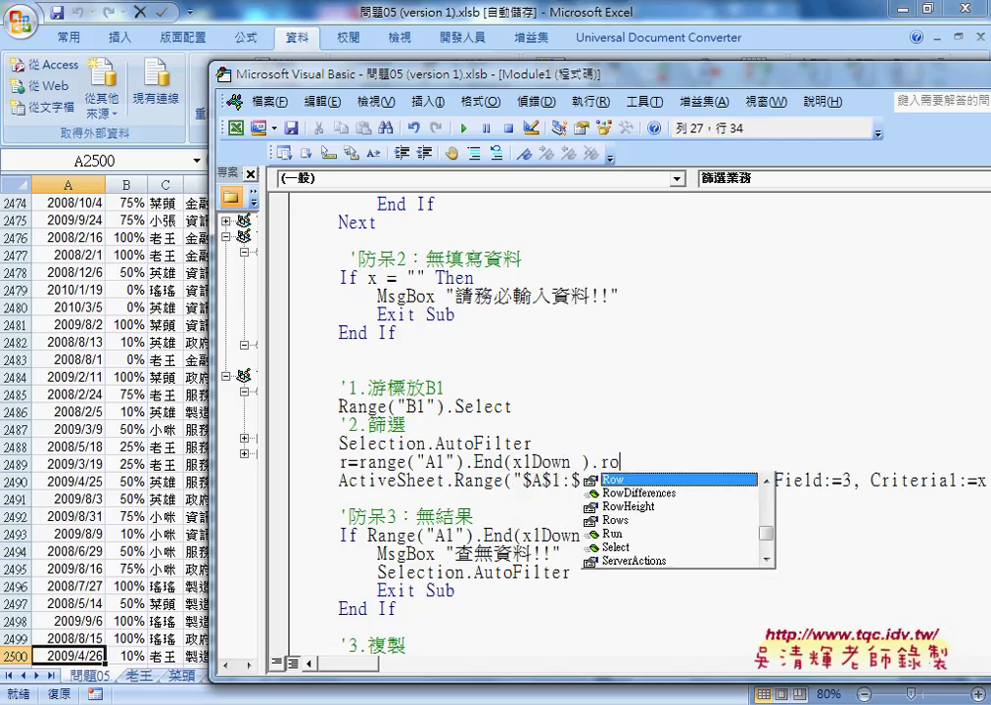
type("w")
Step: Highlight the .Row, Range("A1").End(xlDown) and r parts of the new line
left_click(515, 481)
left_click_drag(639, 462, 600, 462)
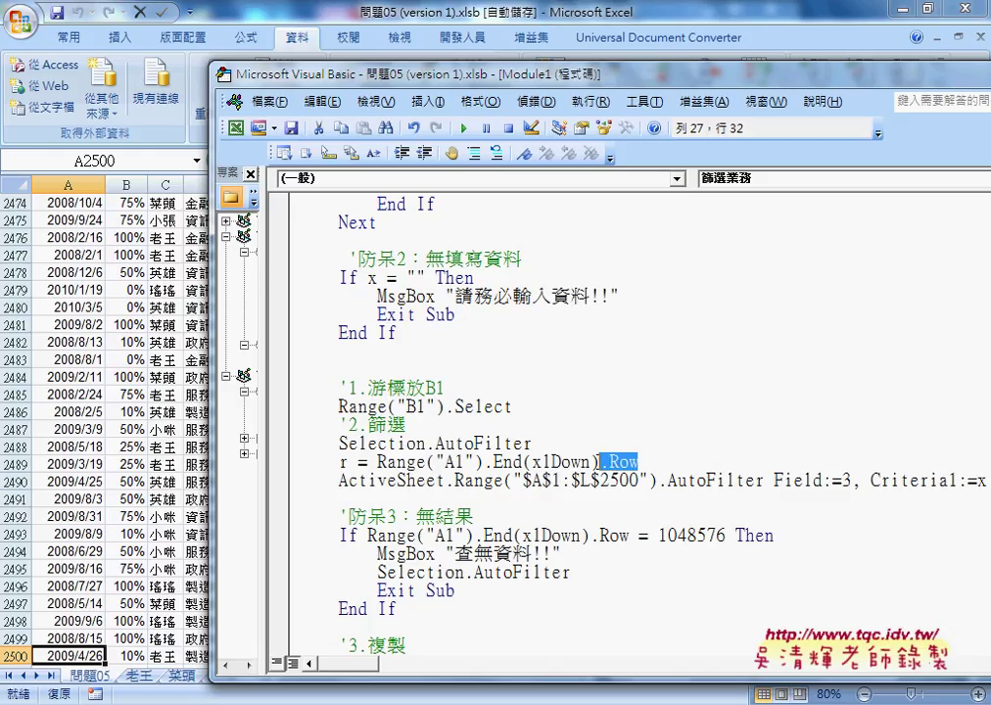
left_click_drag(376, 462, 642, 460)
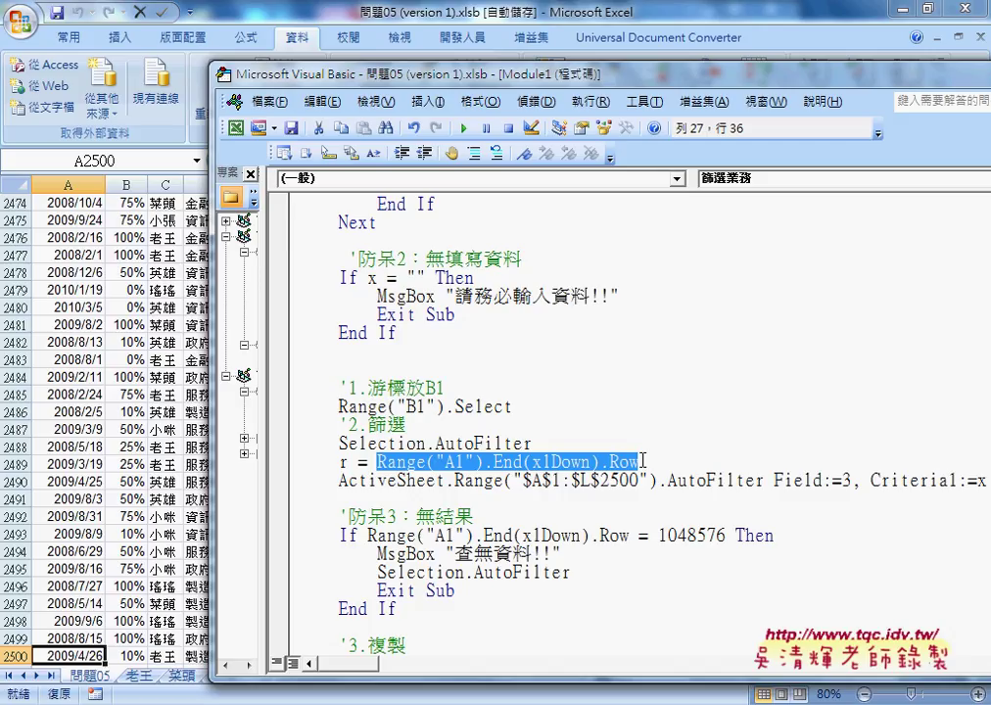
double_click(342, 461)
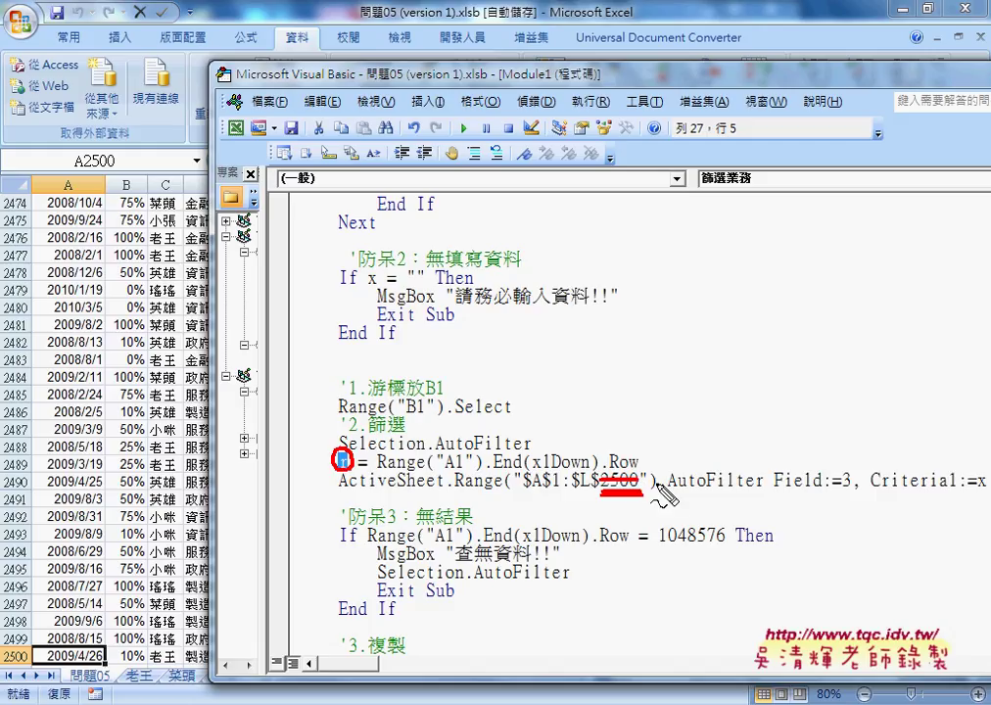
Step: Replace 2500 in the AutoFilter range so it reads "$A$1:$L$" & r
left_click_drag(639, 481, 602, 487)
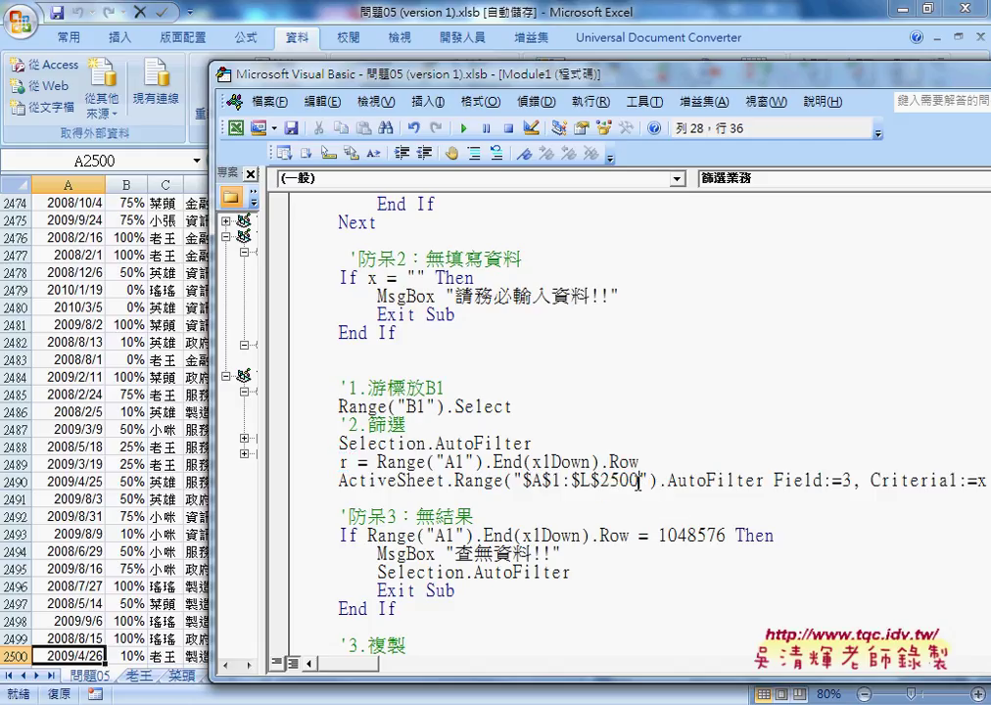
key("Delete")
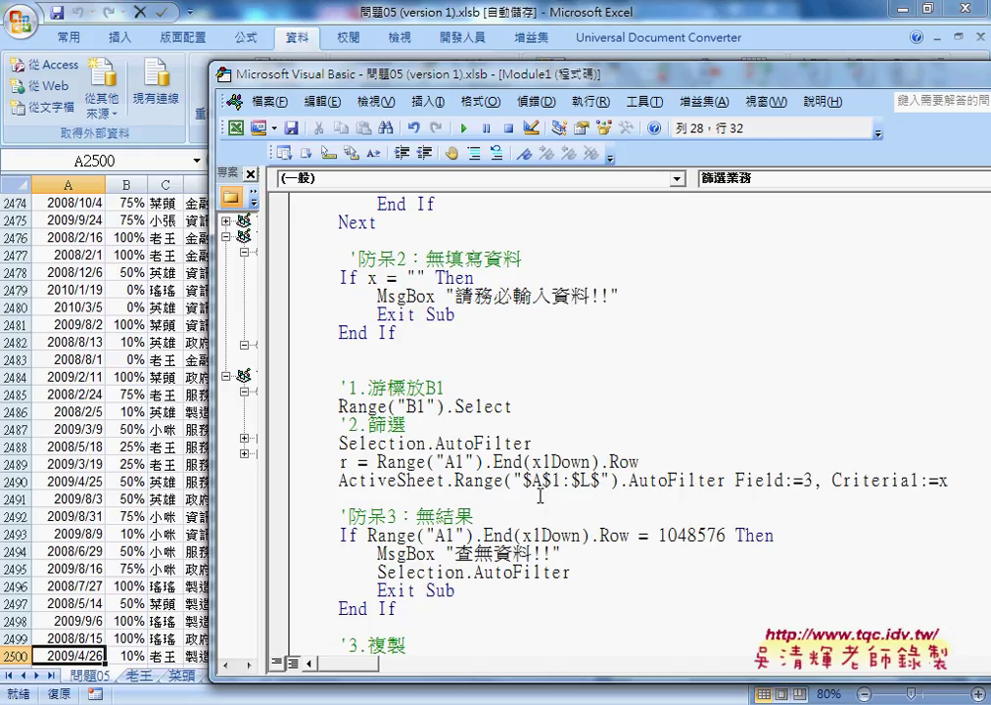
left_click_drag(511, 480, 620, 480)
left_click(620, 480)
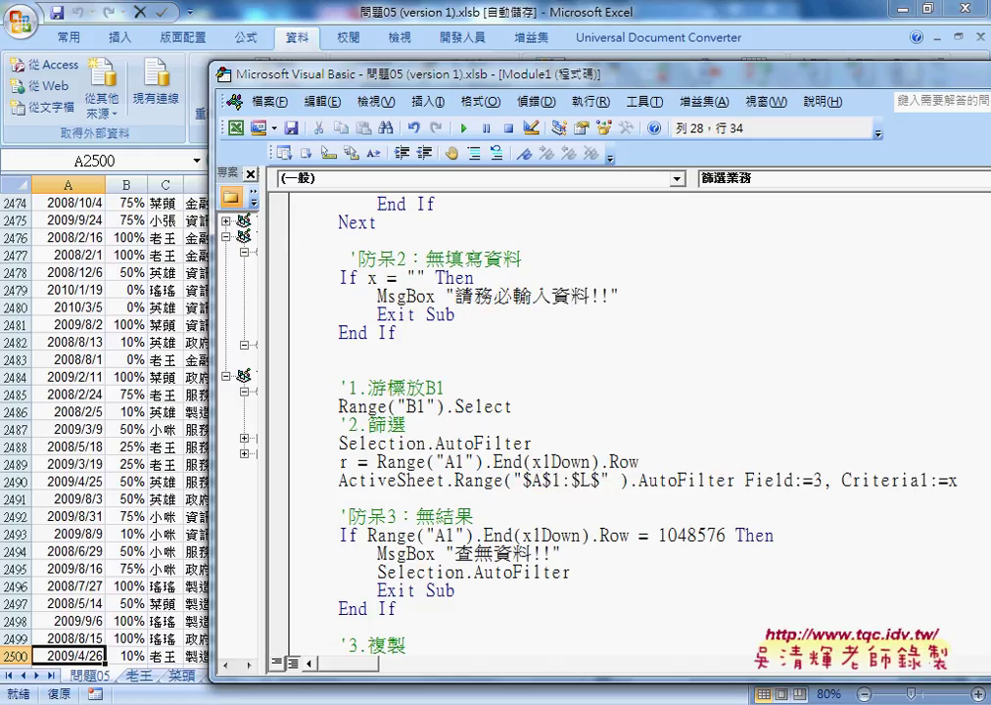
type("&")
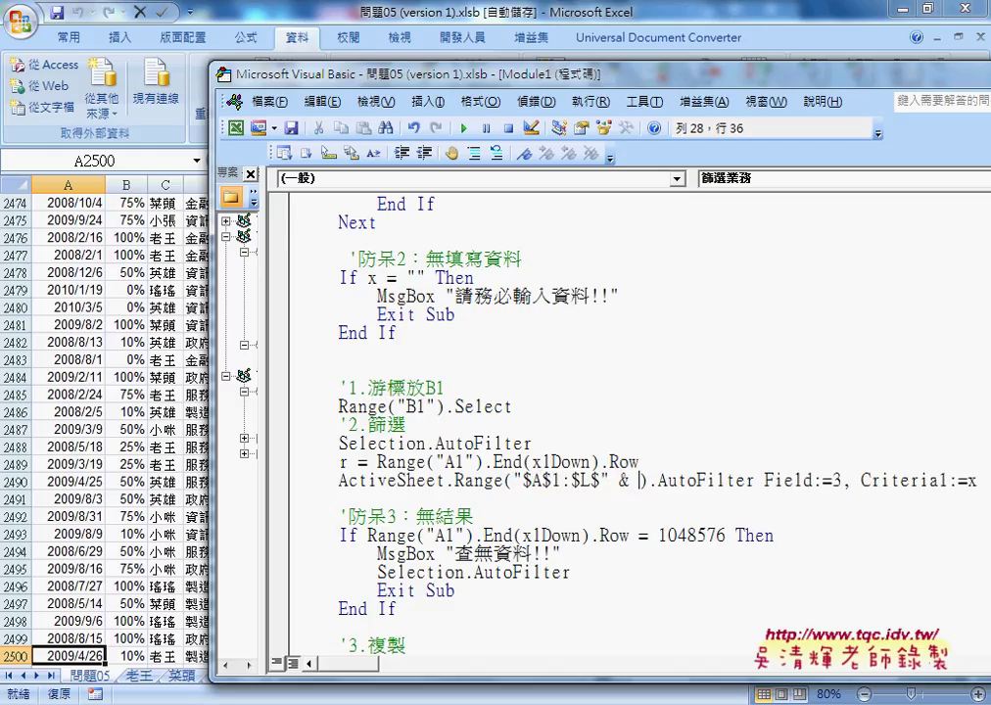
type(" r")
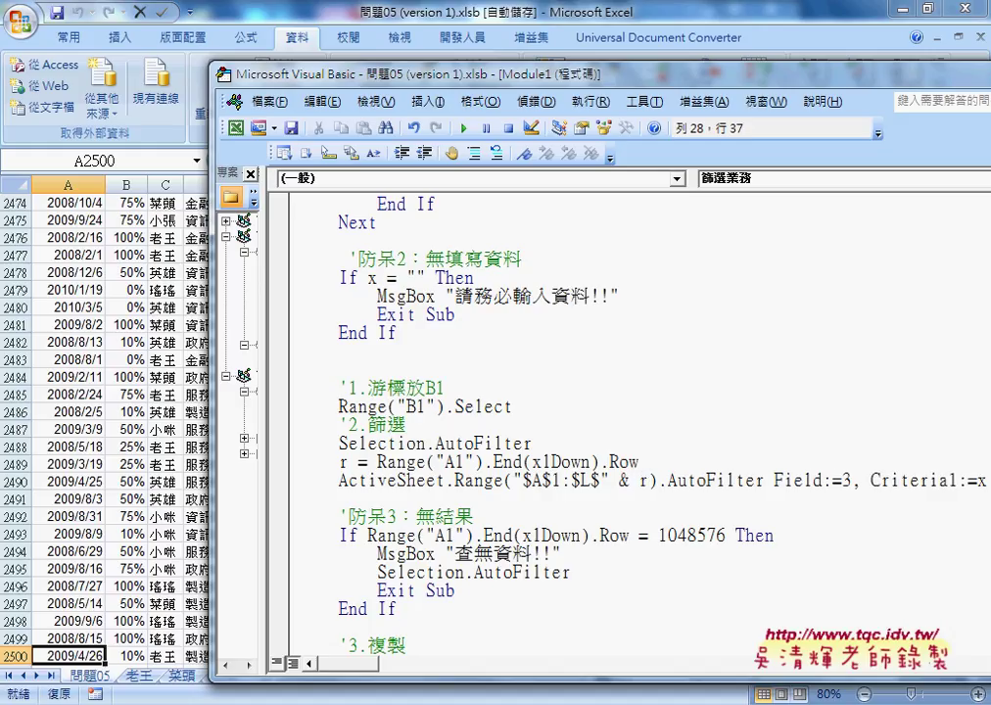
key("shift+Left")
Step: Set a breakpoint on the r = Range("A1").End(xlDown).Row line and switch to the worksheet
left_click_drag(639, 462, 378, 461)
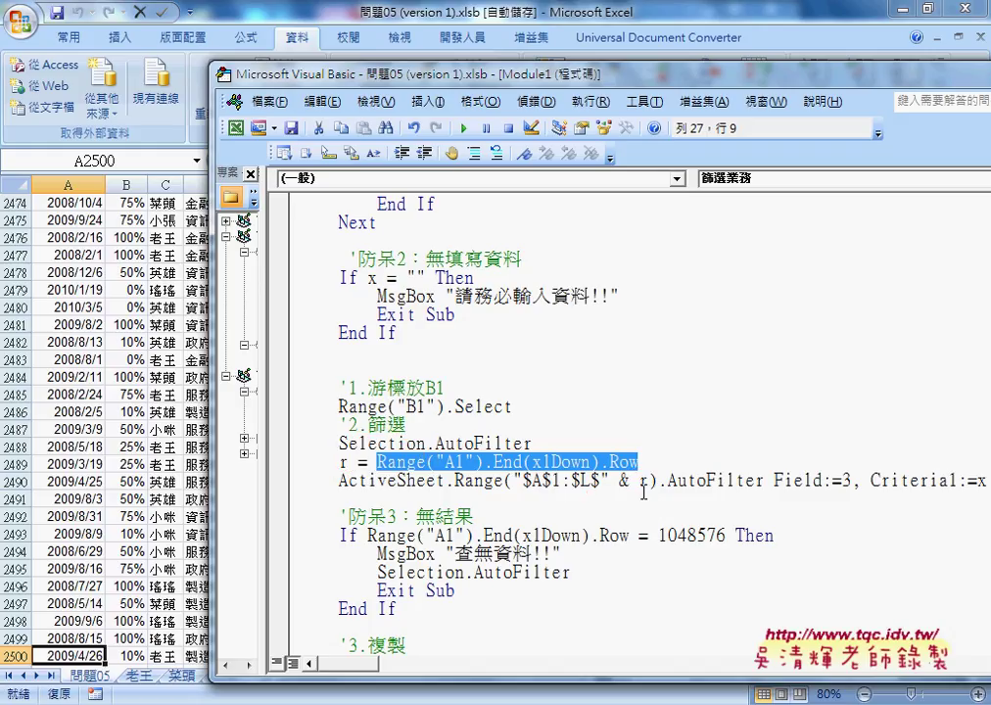
left_click(279, 461)
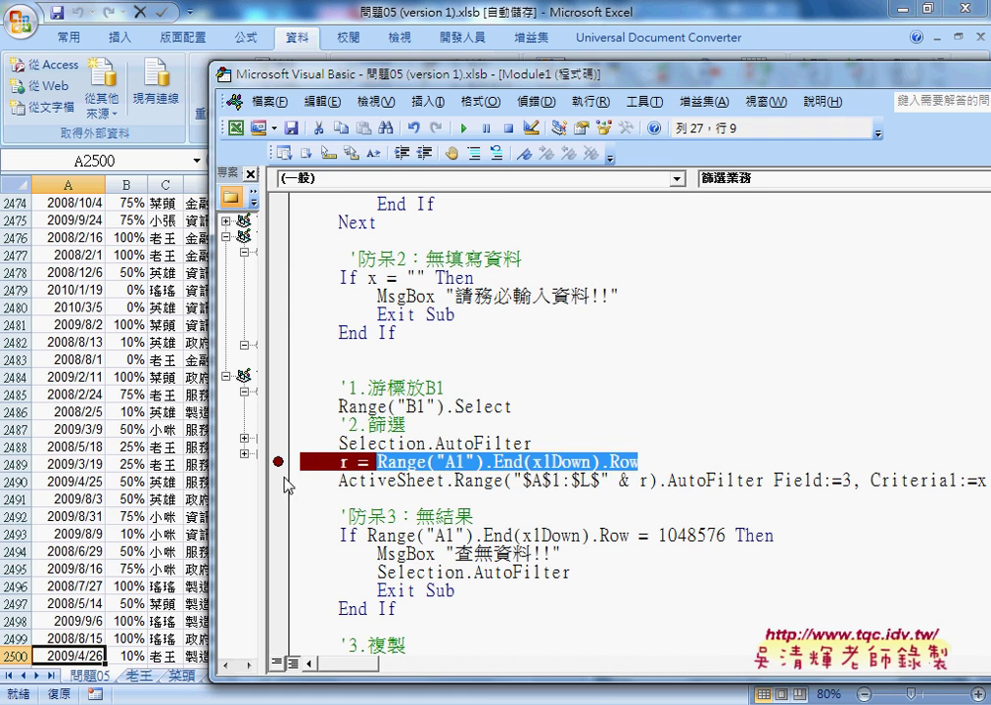
left_click(22, 517)
Step: Delete rows 2480–2500 so the data ends at row 2479
scroll(22, 490, "down", 4)
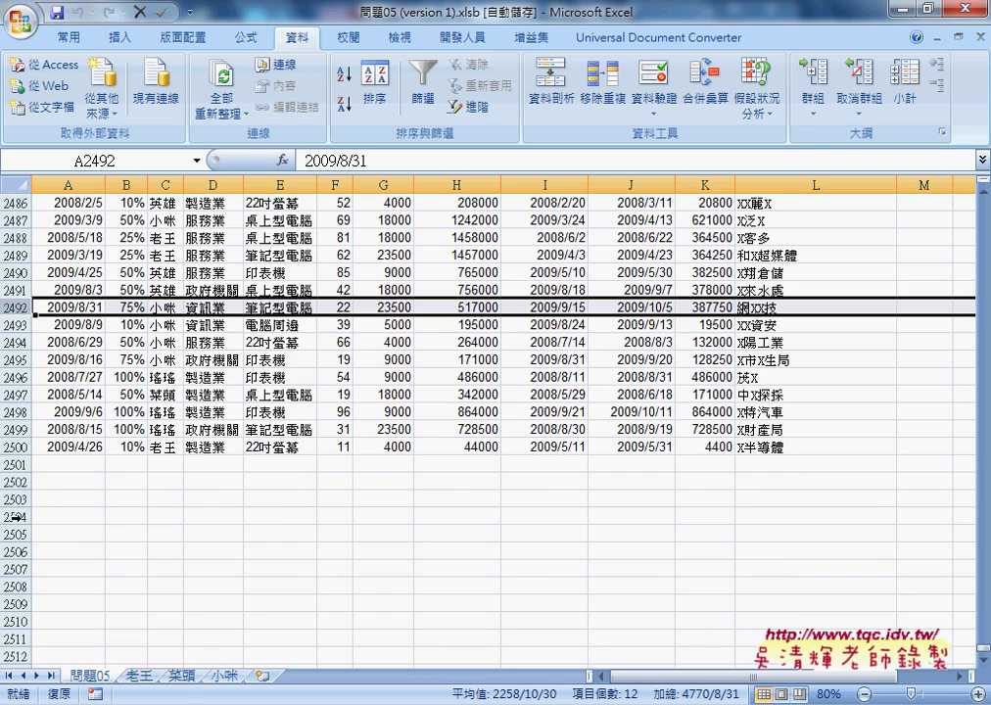
scroll(25, 404, "up", 3)
left_click_drag(28, 596, 20, 260)
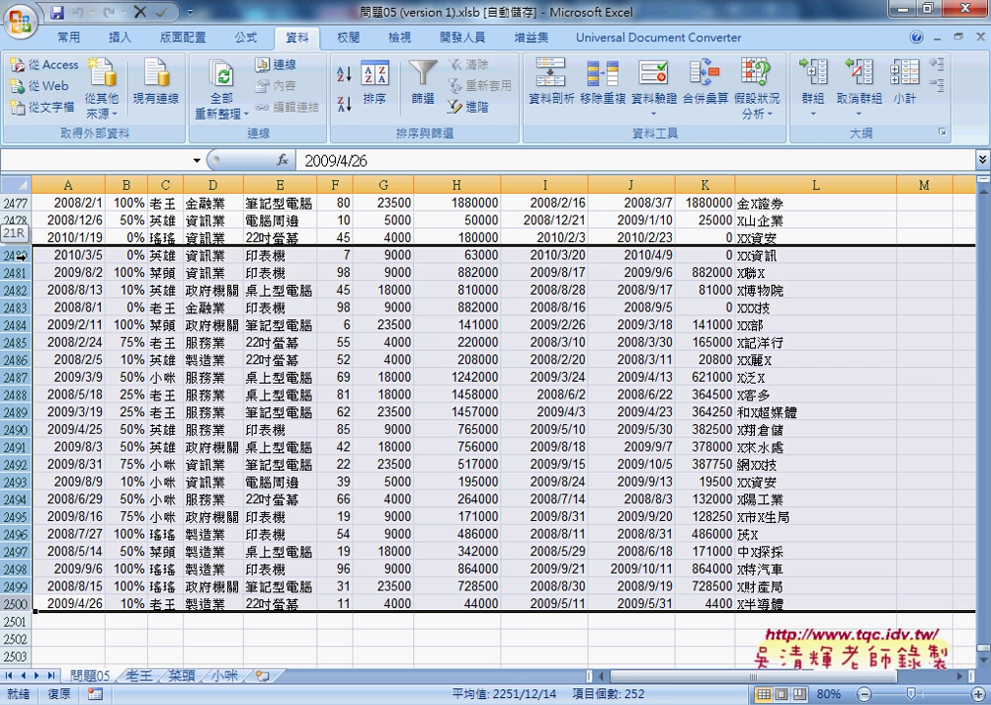
right_click(306, 327)
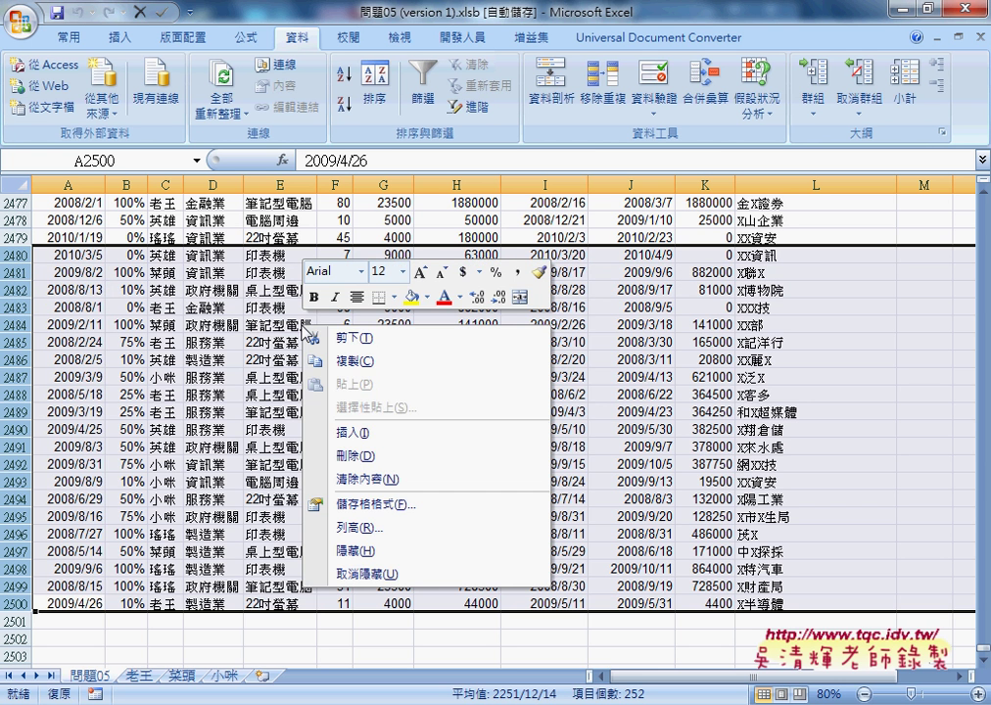
left_click(367, 457)
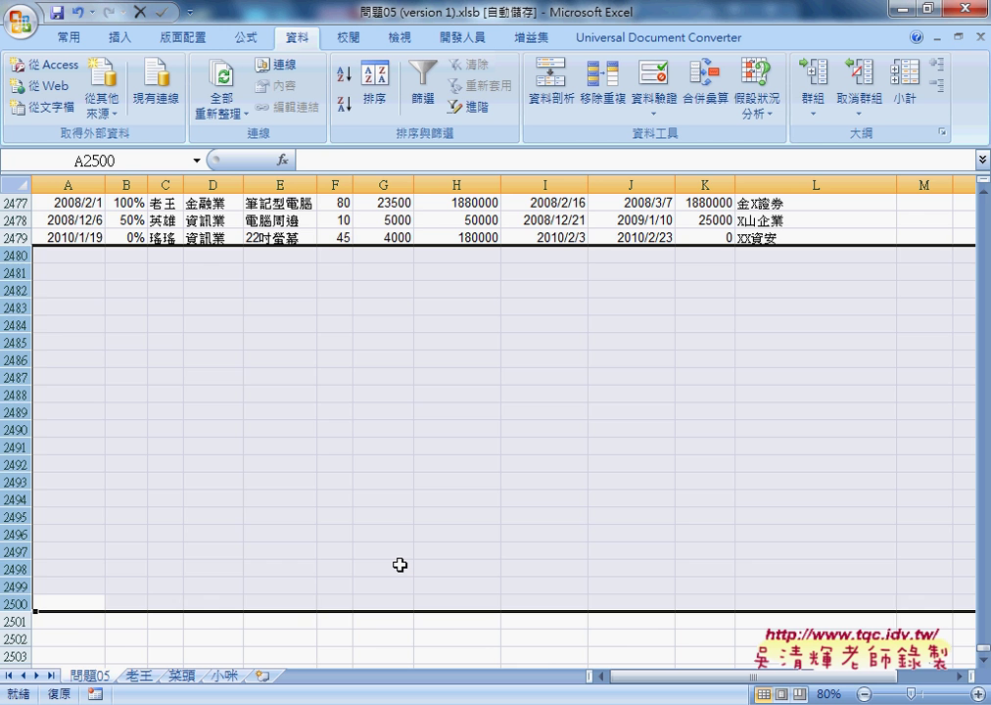
key("ctrl+Up")
key("ctrl+Up")
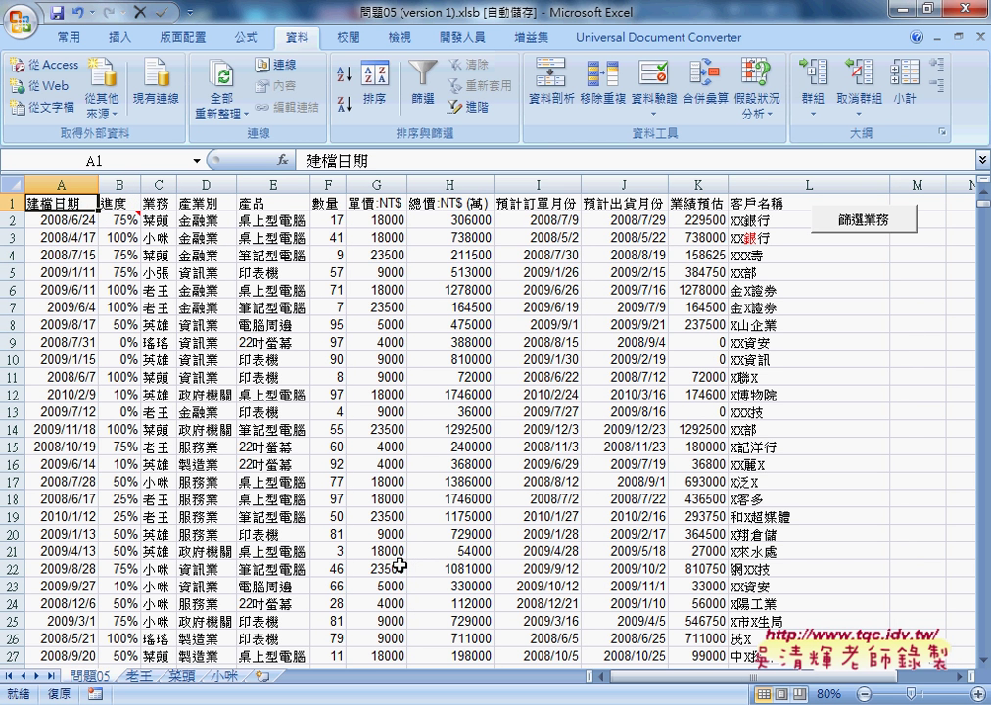
Step: Run the 篩選業務 macro and enter a salesperson's name at its prompt
left_click(868, 223)
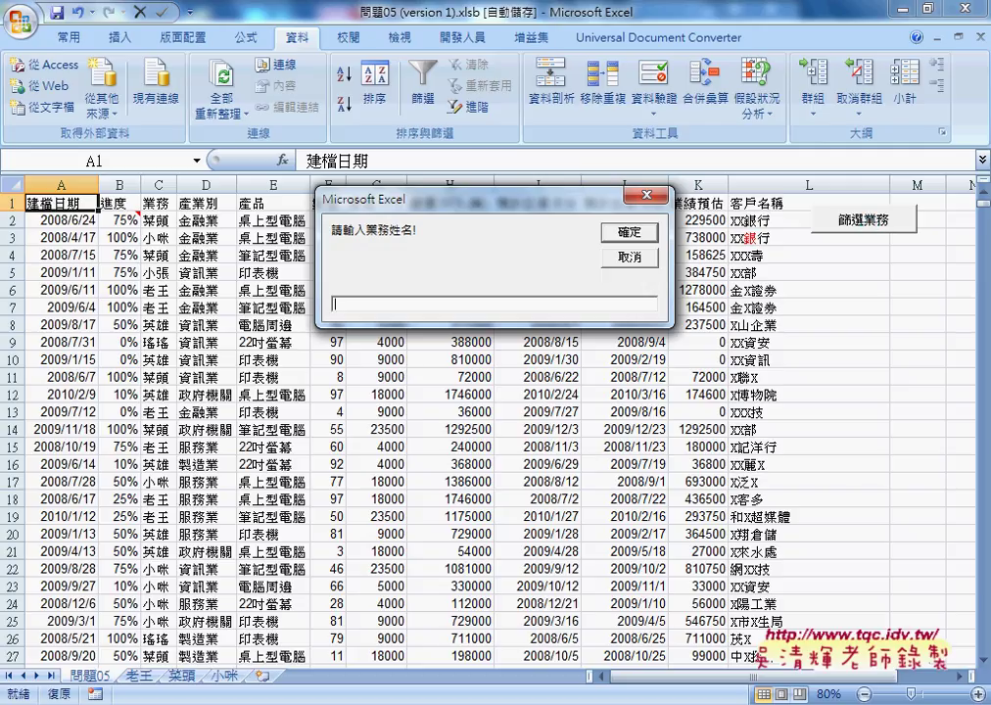
type("燕")
type("老王")
Step: Confirm the name, step over the r line, and check that r holds 2479
left_click(637, 235)
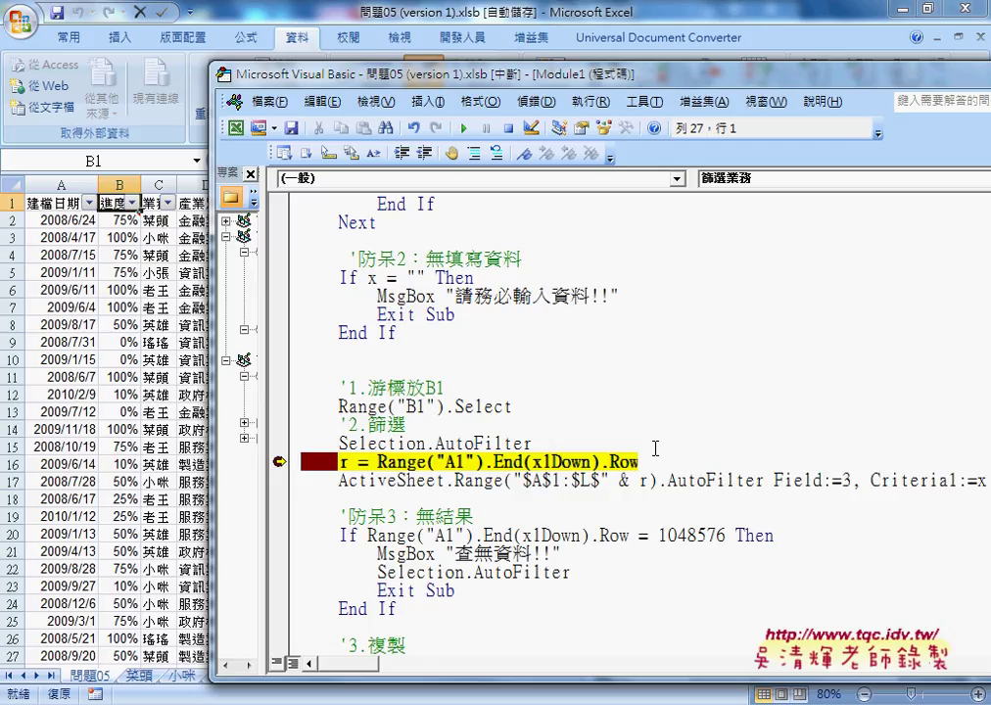
key("F8")
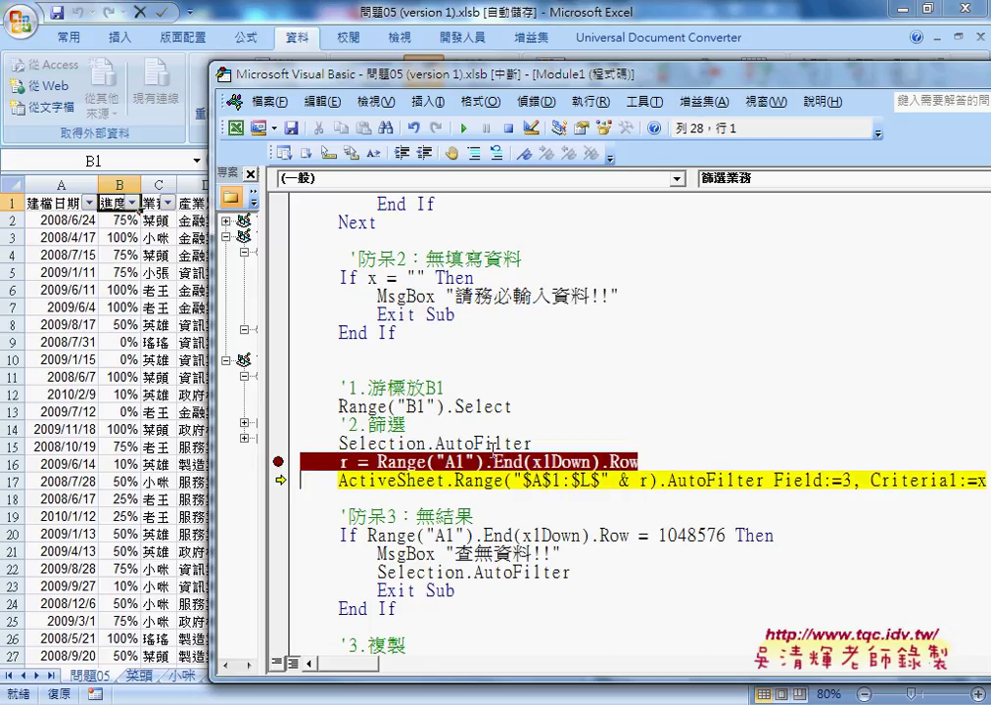
mouse_move(345, 467)
mouse_move(645, 480)
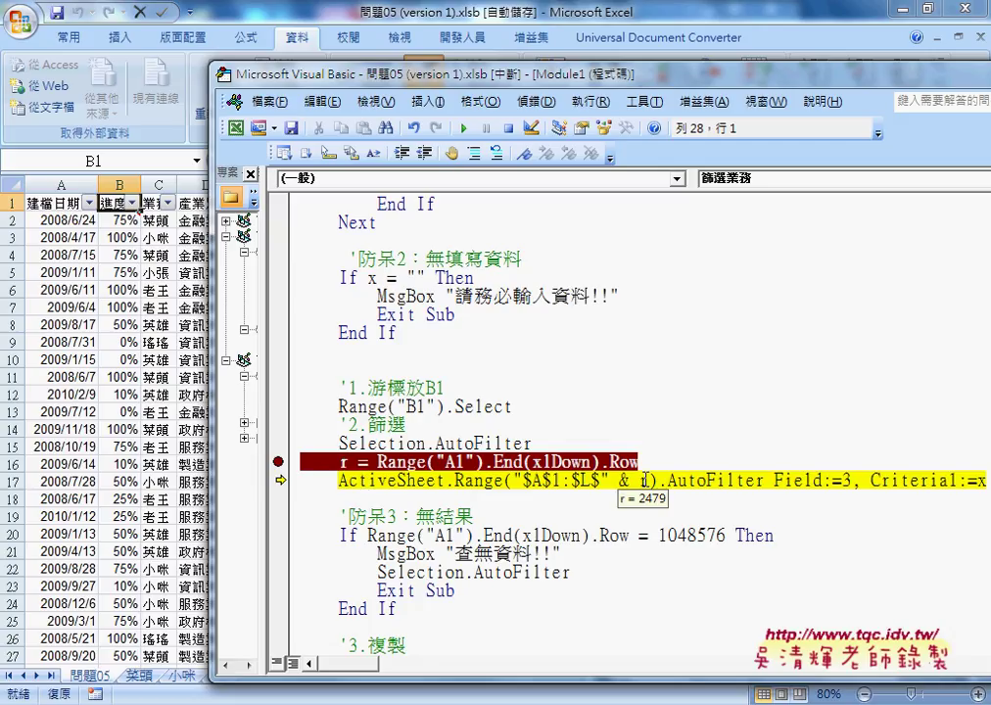
Step: Step through the AutoFilter and no-results lines, then run the macro to completion
key("F8")
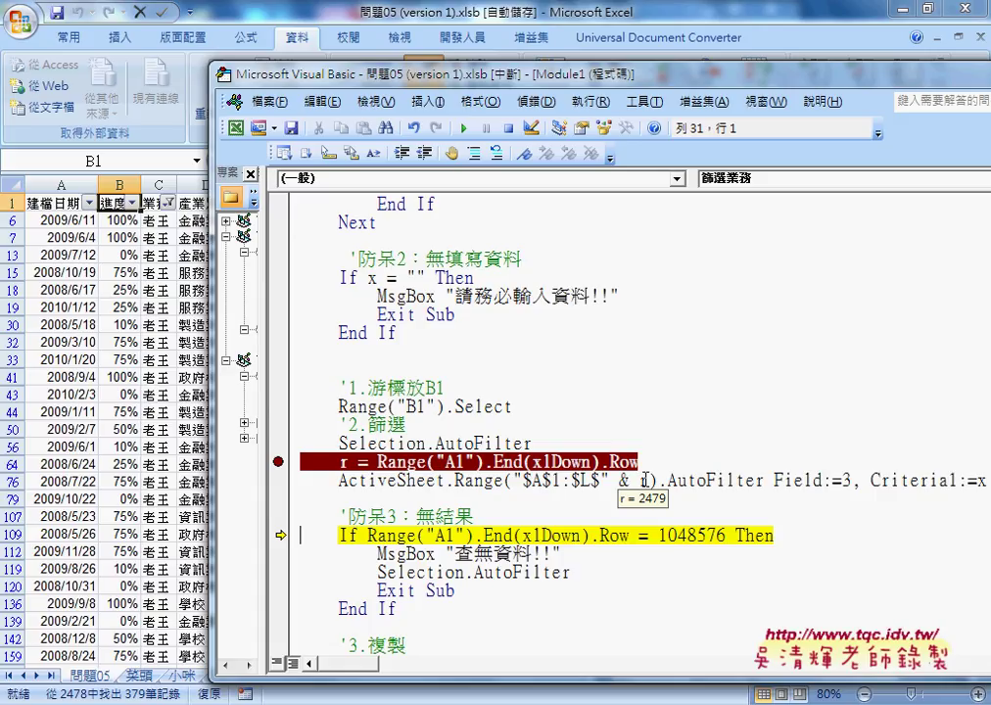
key("F8")
key("F5")
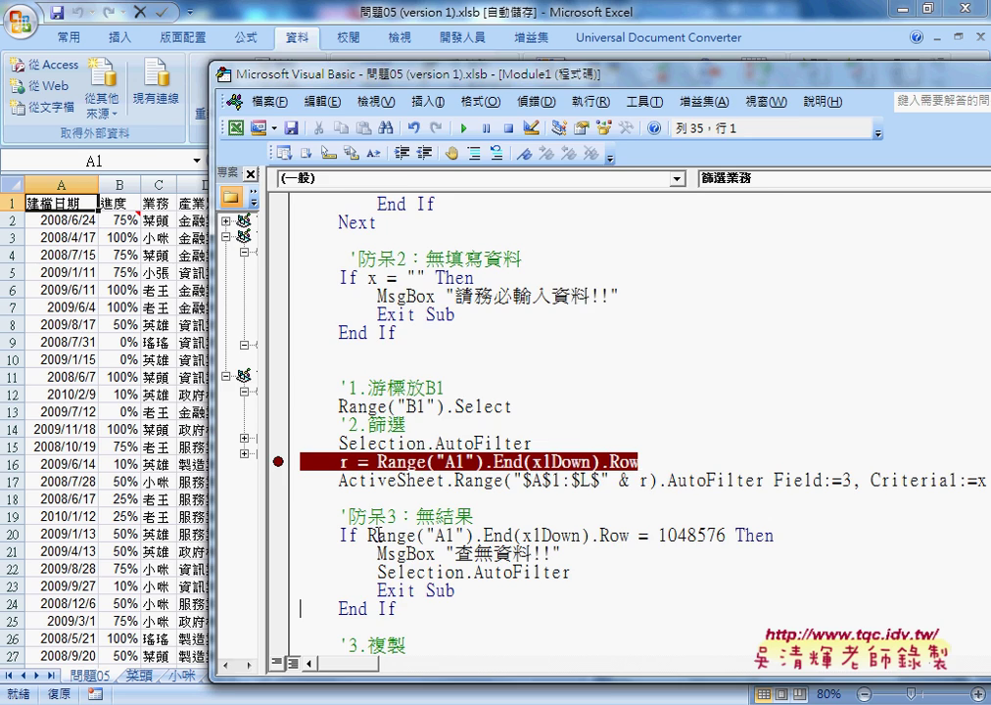
key("alt+F11")
left_click(158, 621)
Step: View the salesperson's result sheet, then clear the breakpoint on the last-row line
left_click(225, 677)
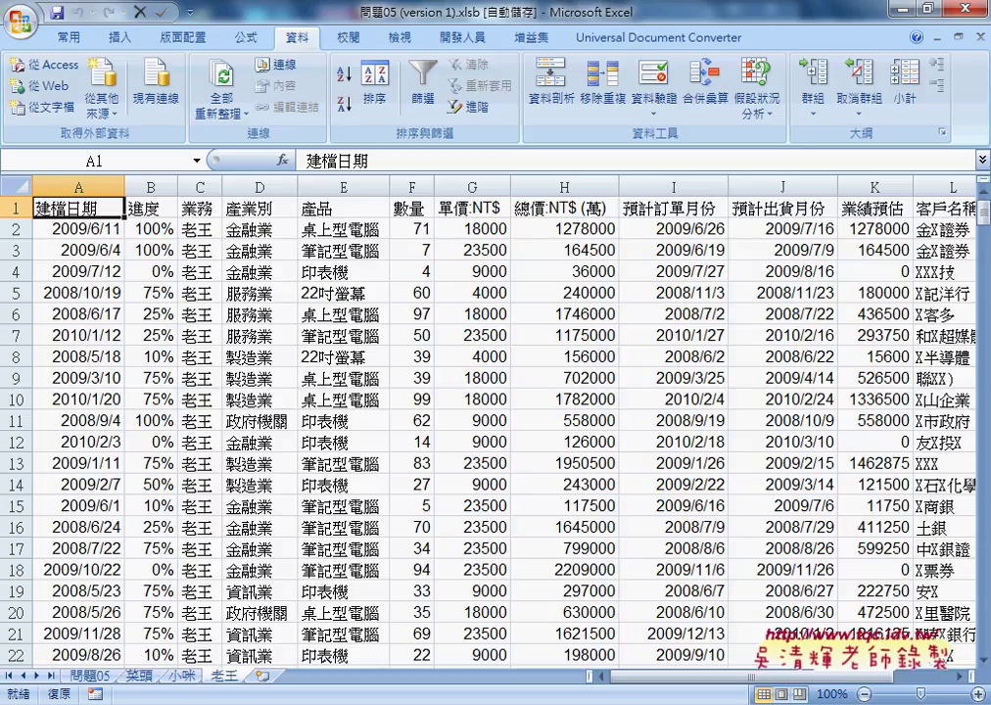
mouse_move(385, 704)
left_click(532, 655)
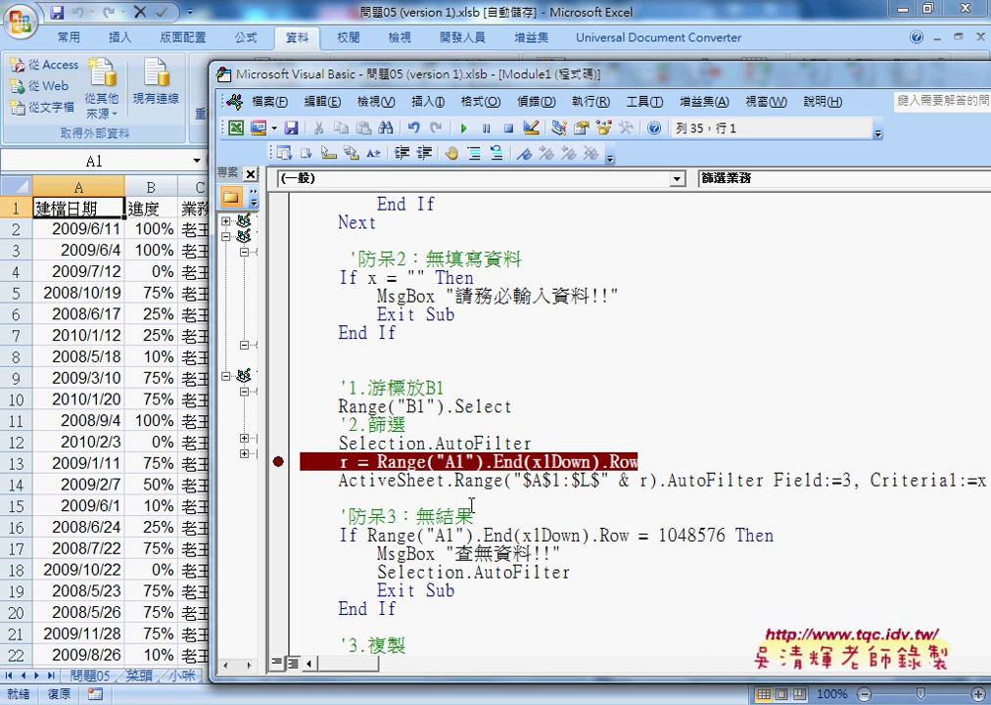
left_click(278, 461)
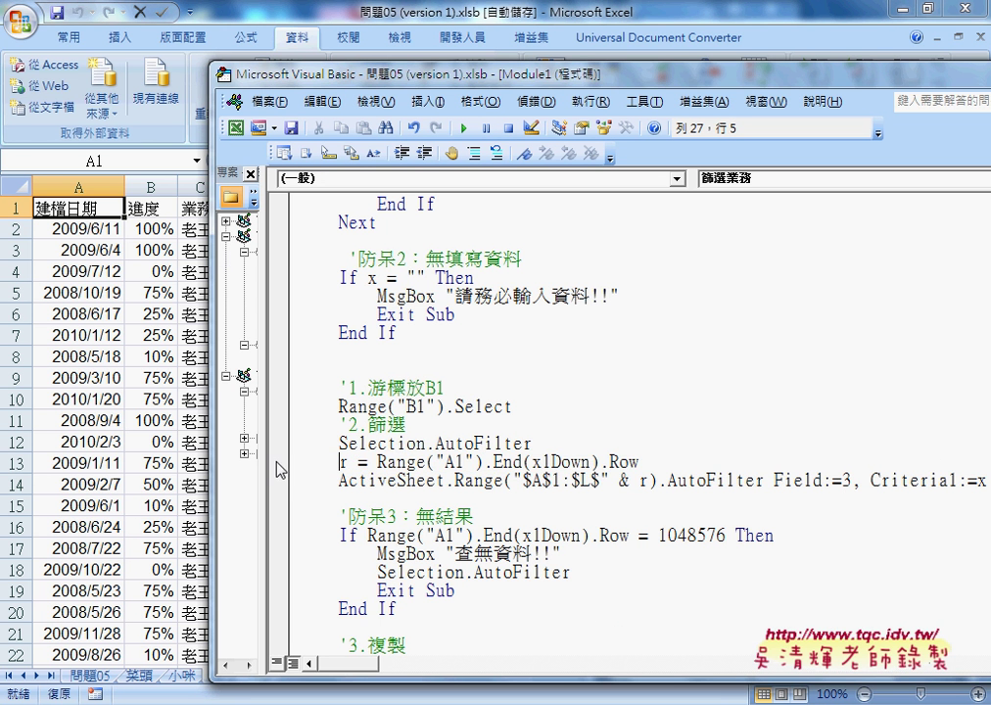
left_click_drag(339, 461, 638, 462)
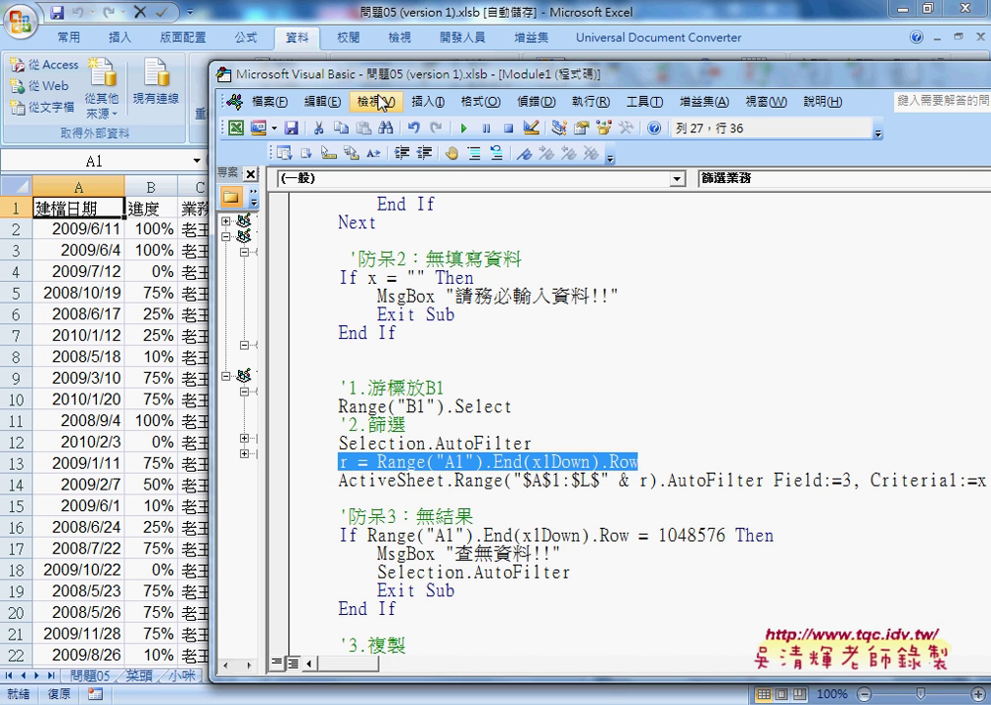
left_click_drag(371, 78, 133, 68)
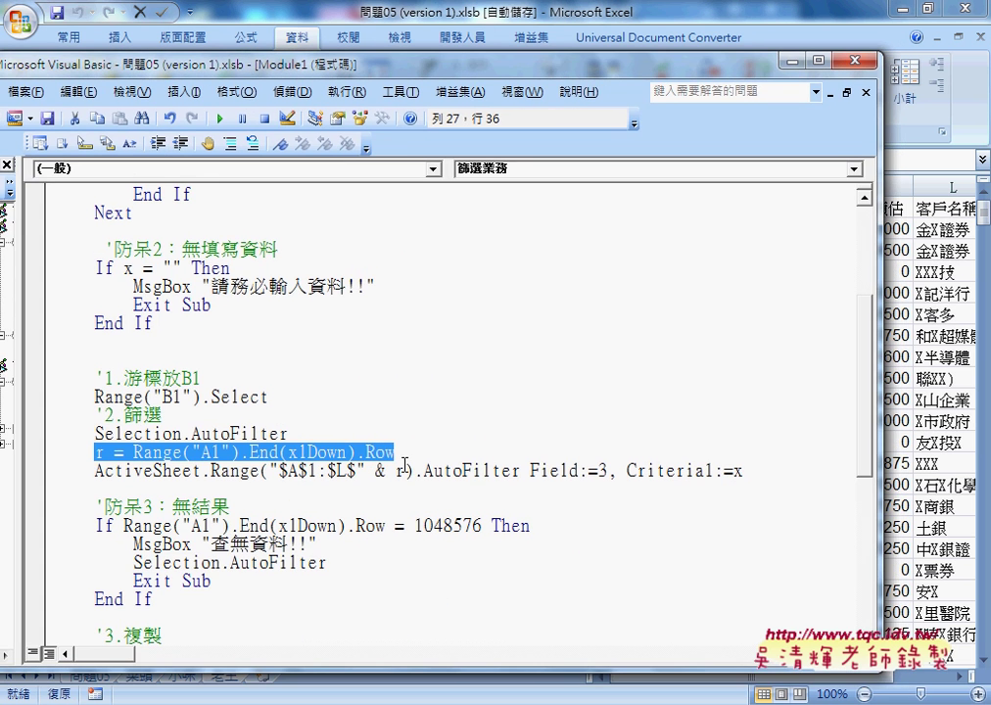
Step: Highlight r, the last-row line and column L in the range, then return to the worksheet
double_click(399, 472)
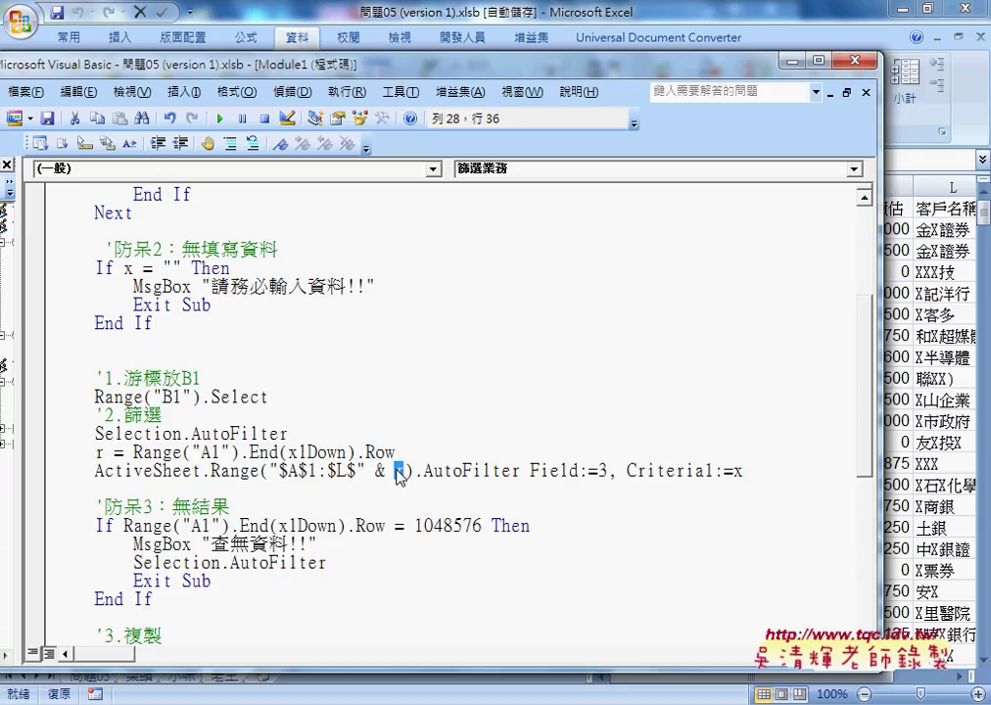
left_click(397, 452)
left_click_drag(397, 452, 94, 452)
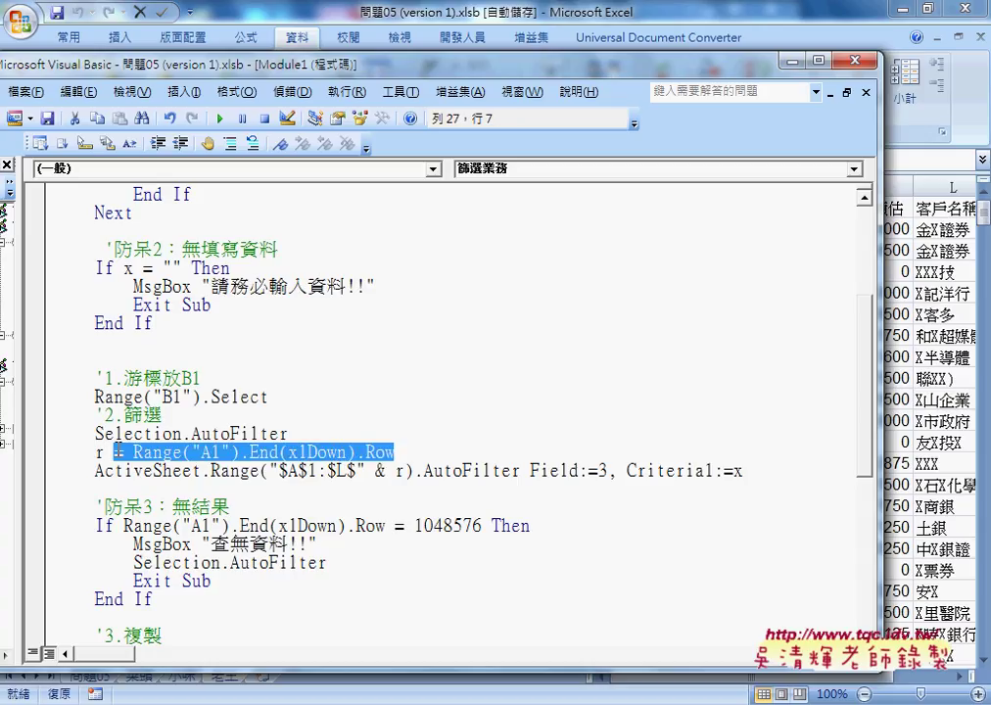
double_click(340, 471)
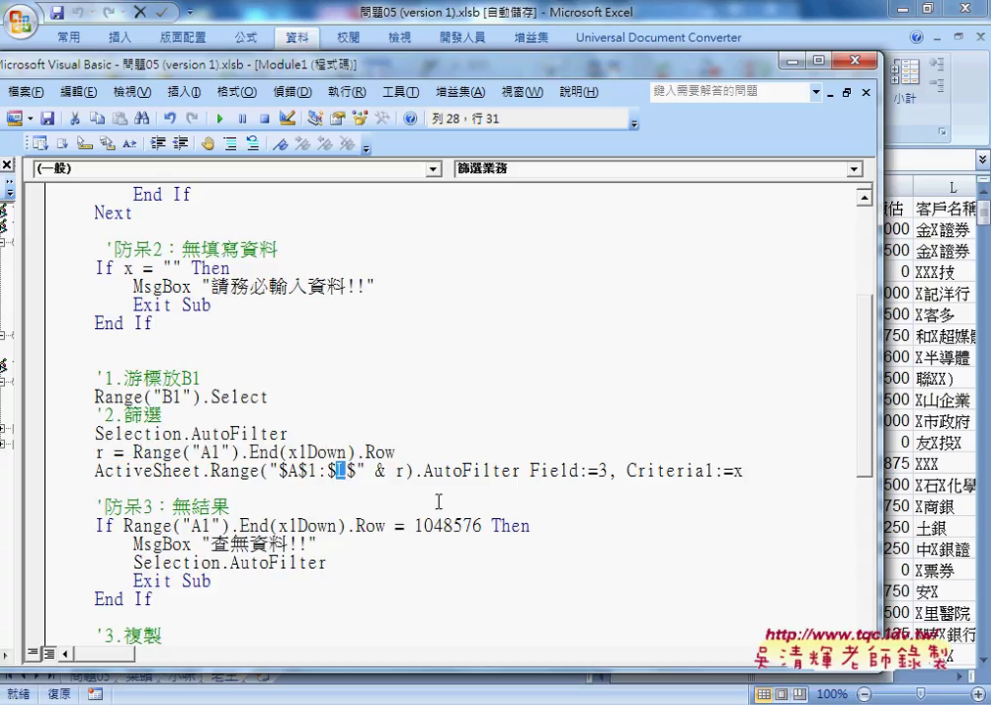
left_click(414, 455)
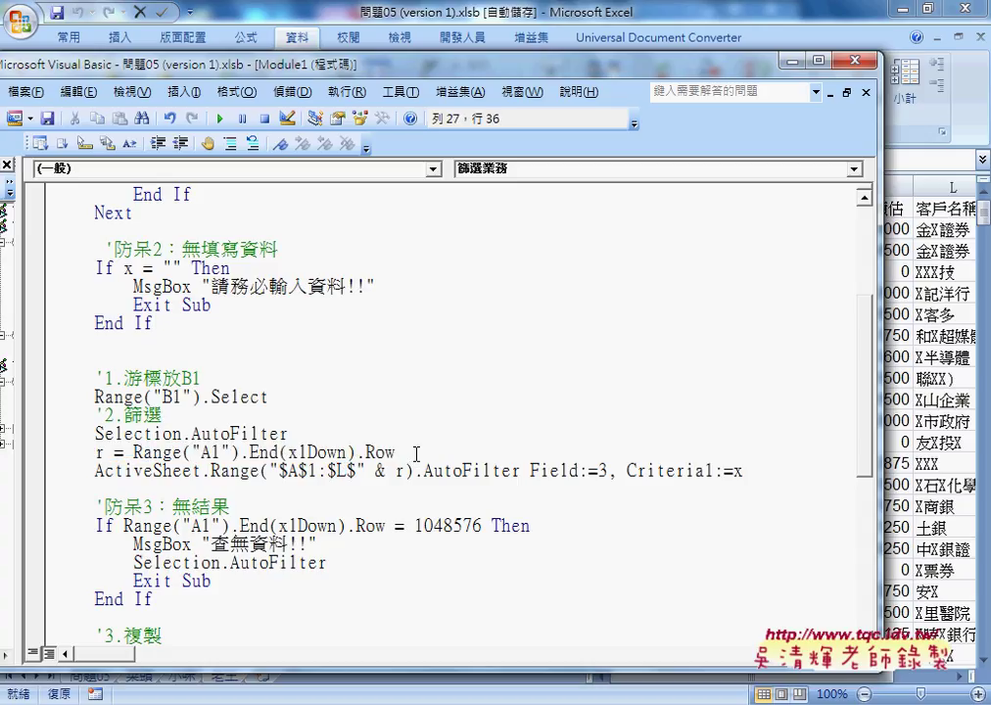
double_click(340, 471)
left_click(470, 15)
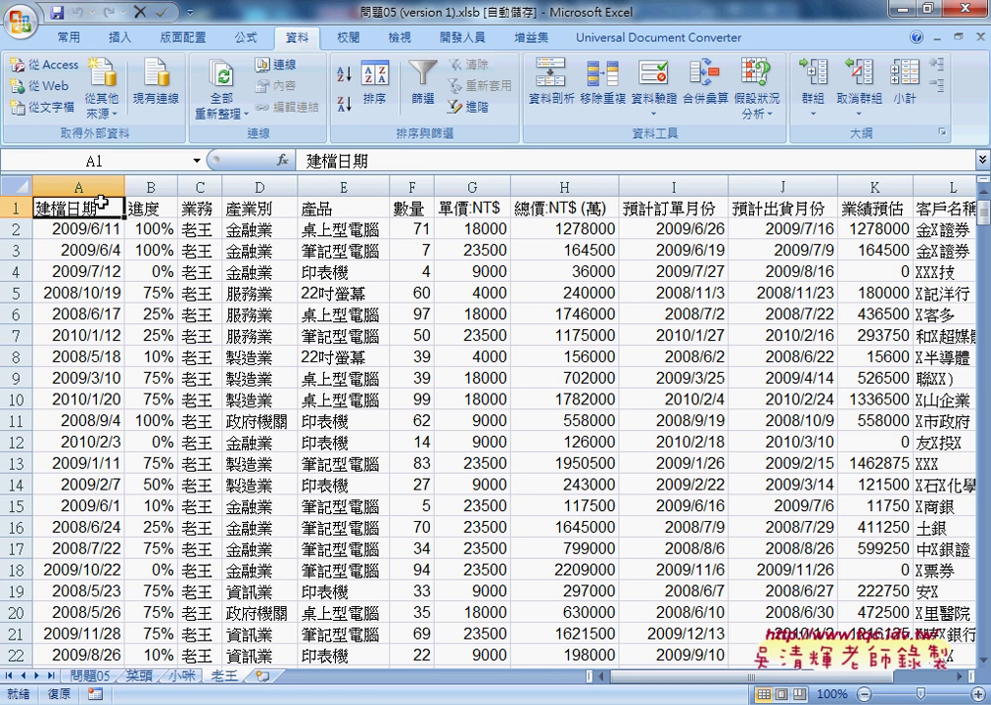
Step: Confirm the result sheet's header row ends at L1, then return to the macro code
key("ctrl+Right")
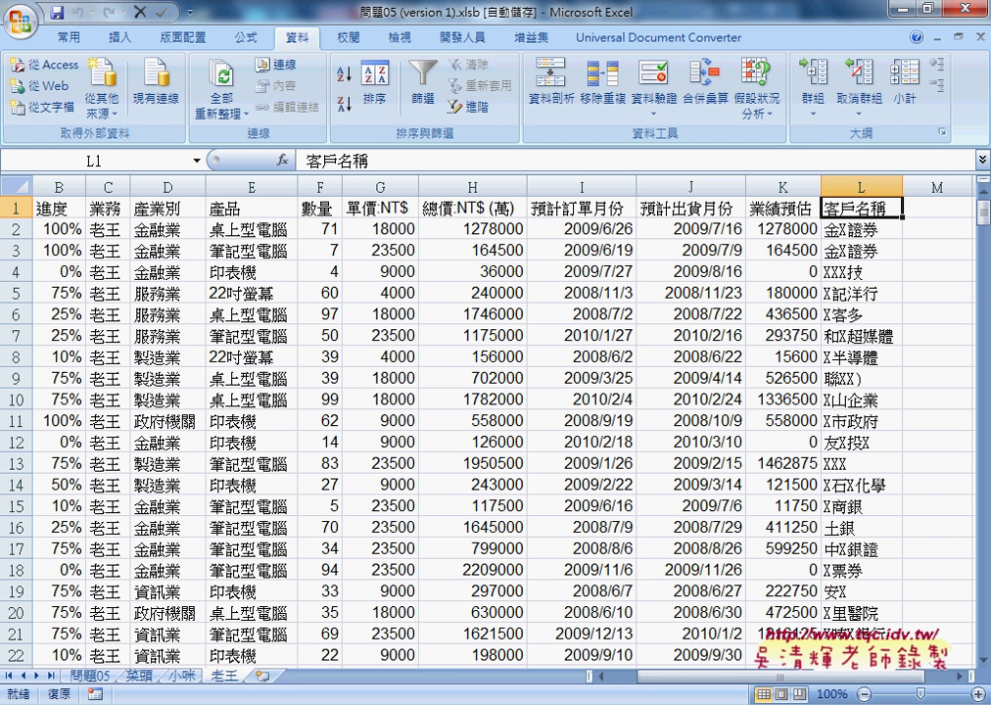
mouse_move(333, 544)
left_click(536, 624)
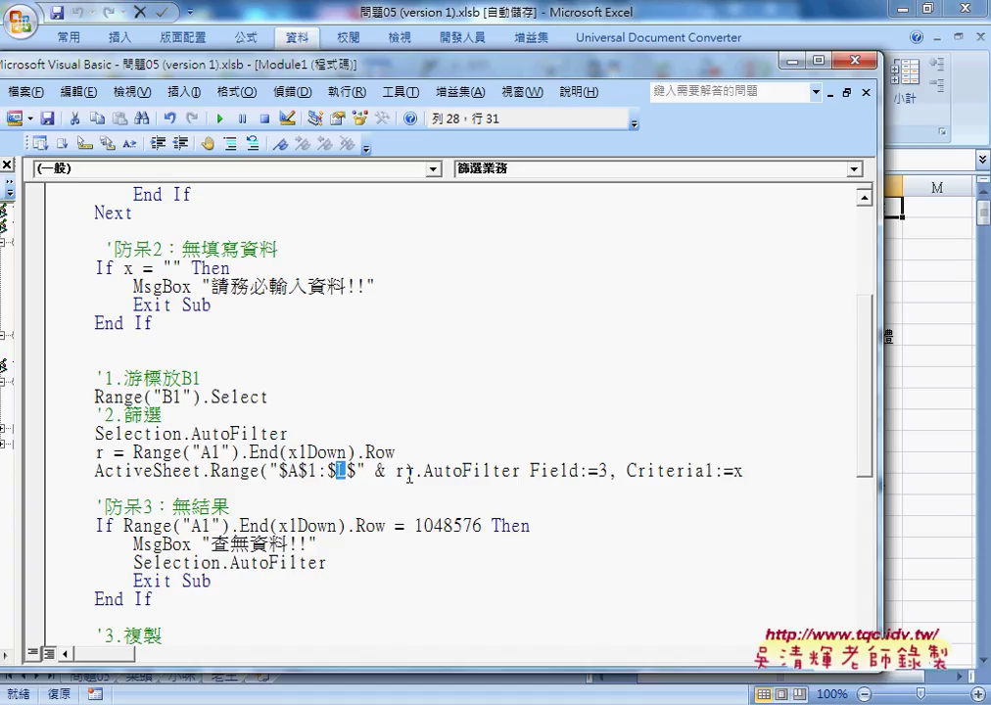
Step: Comment out the ActiveSheet AutoFilter line with a leading apostrophe
type("L")
double_click(398, 471)
double_click(340, 472)
key("Home")
type("'")
key("Return")
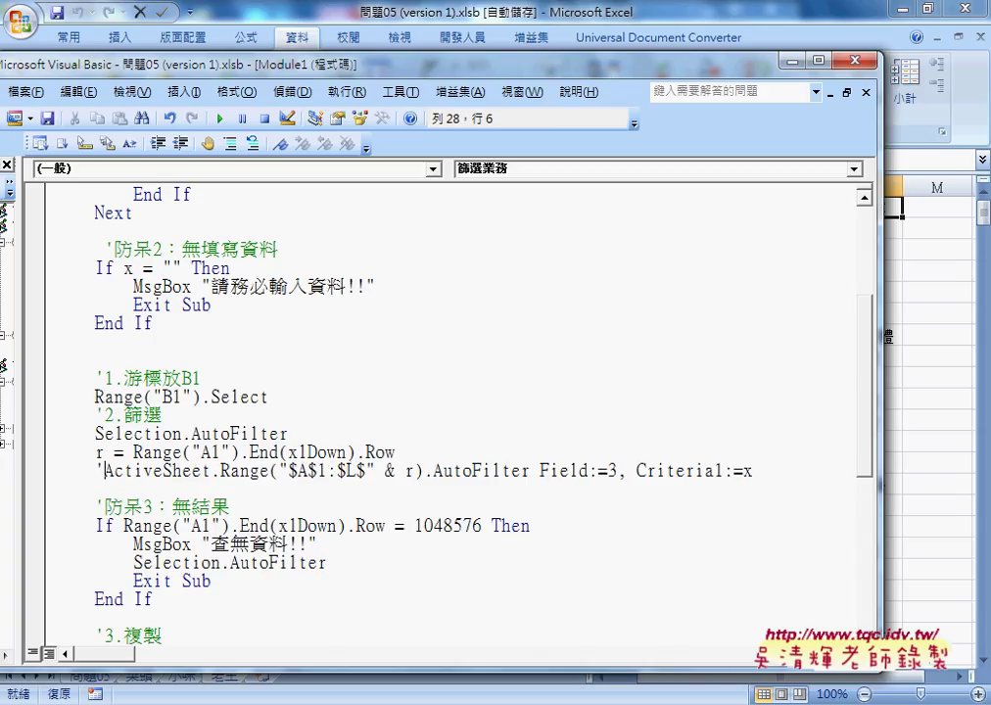
left_click(104, 453)
Step: Copy the AutoFilter line and paste it onto a new line directly beneath
left_click(102, 471)
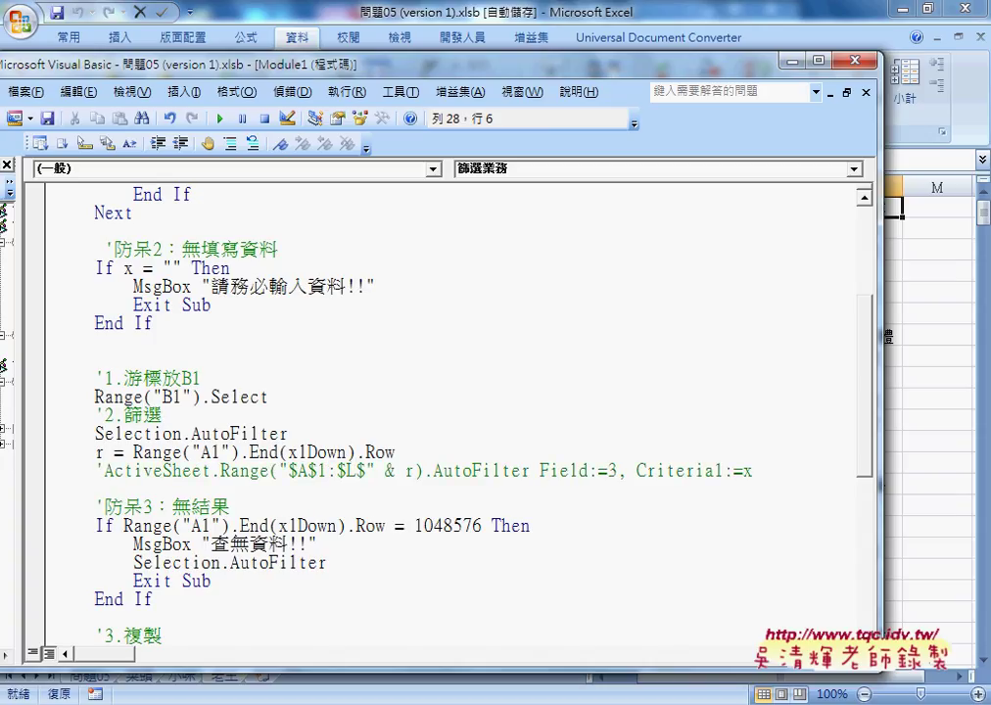
key("shift+End")
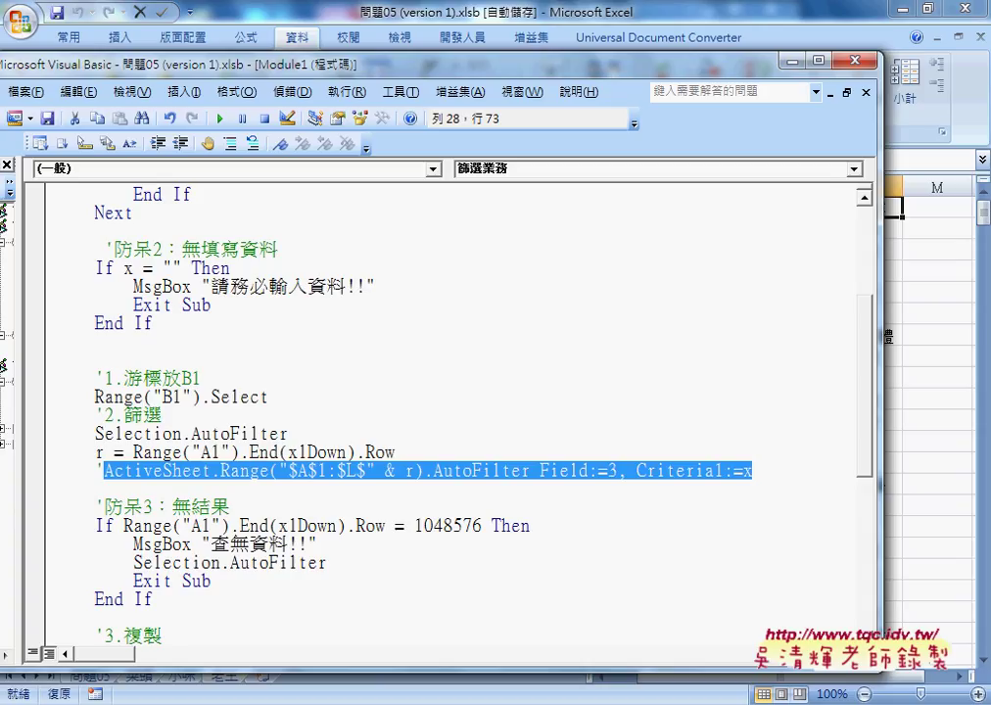
key("ctrl+c")
left_click(777, 471)
key("Return")
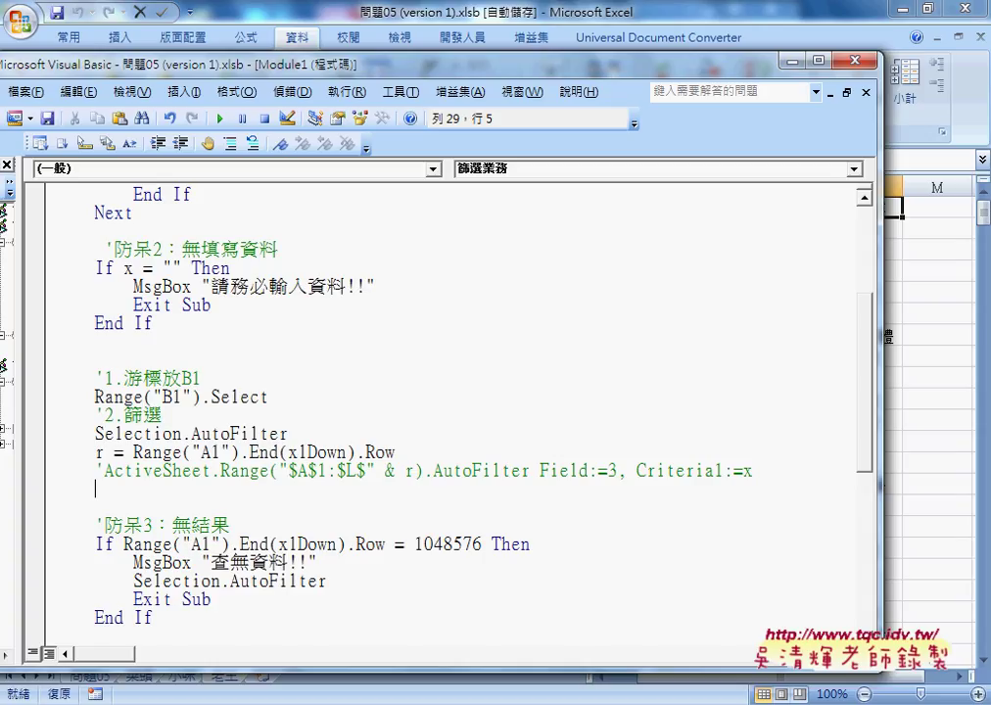
key("ctrl+v")
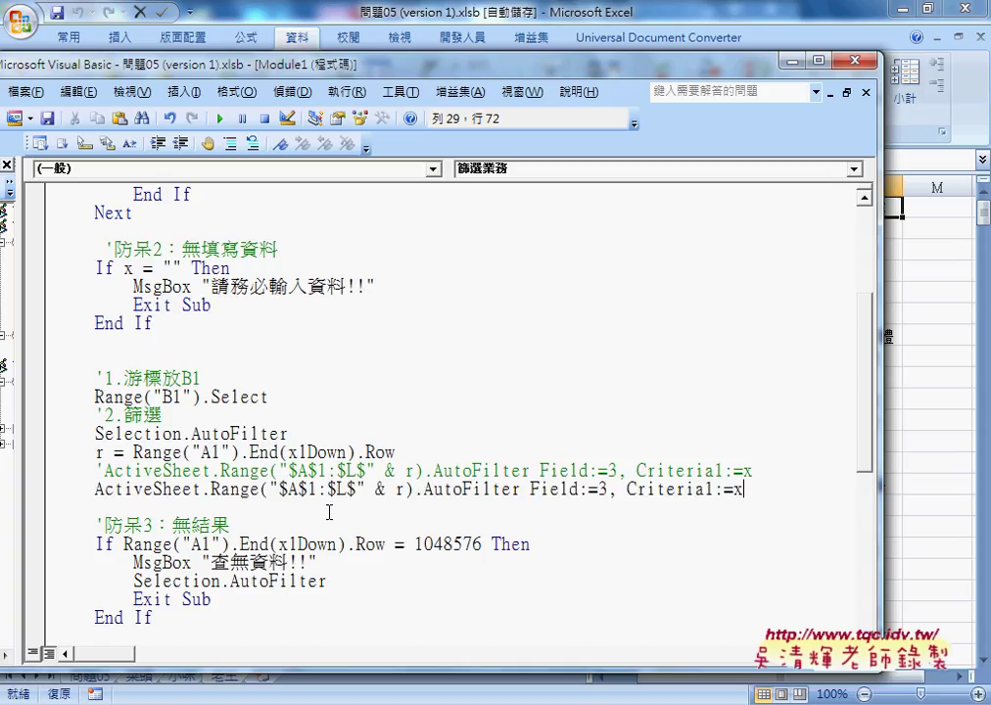
Step: Delete the old range address and everything after Range( on the copied AutoFilter line
left_click_drag(263, 488, 417, 488)
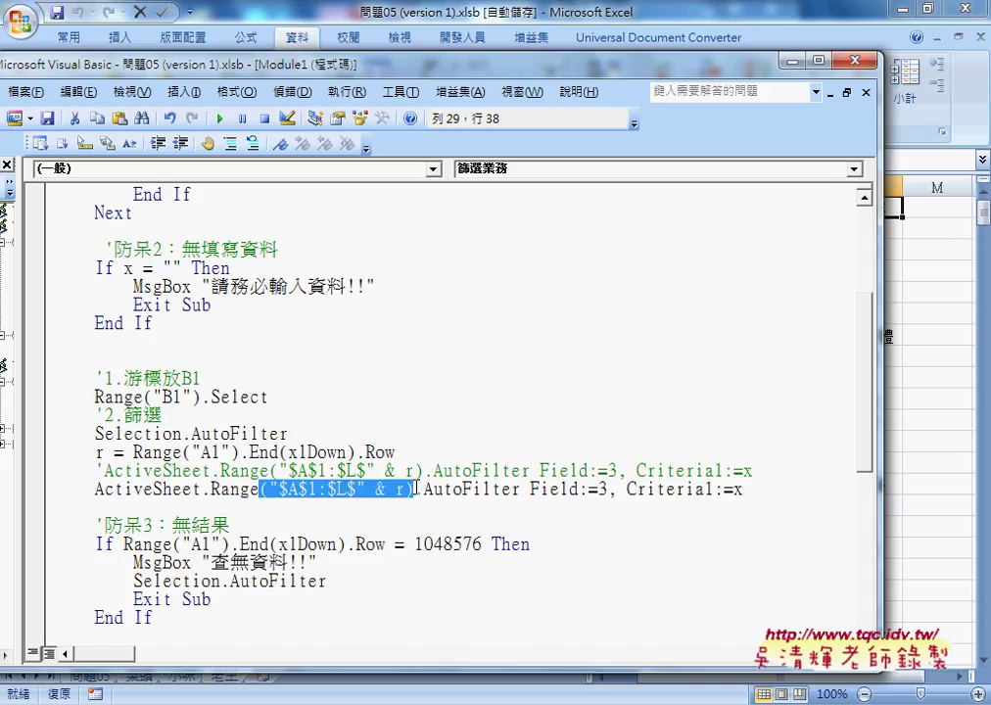
key("Delete")
key("Left")
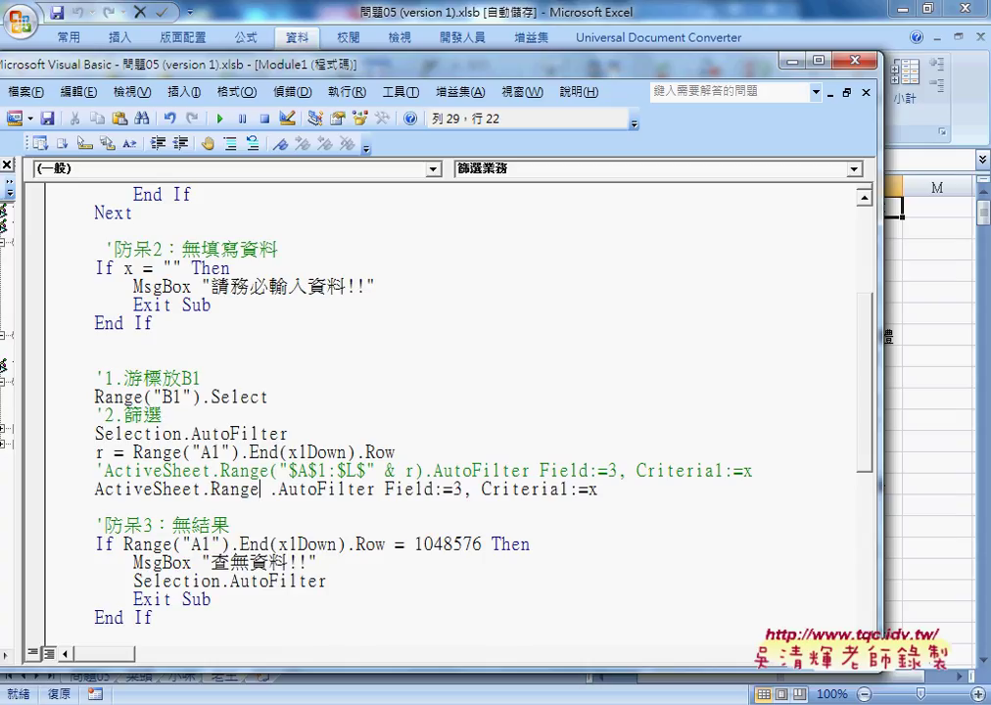
type("(")
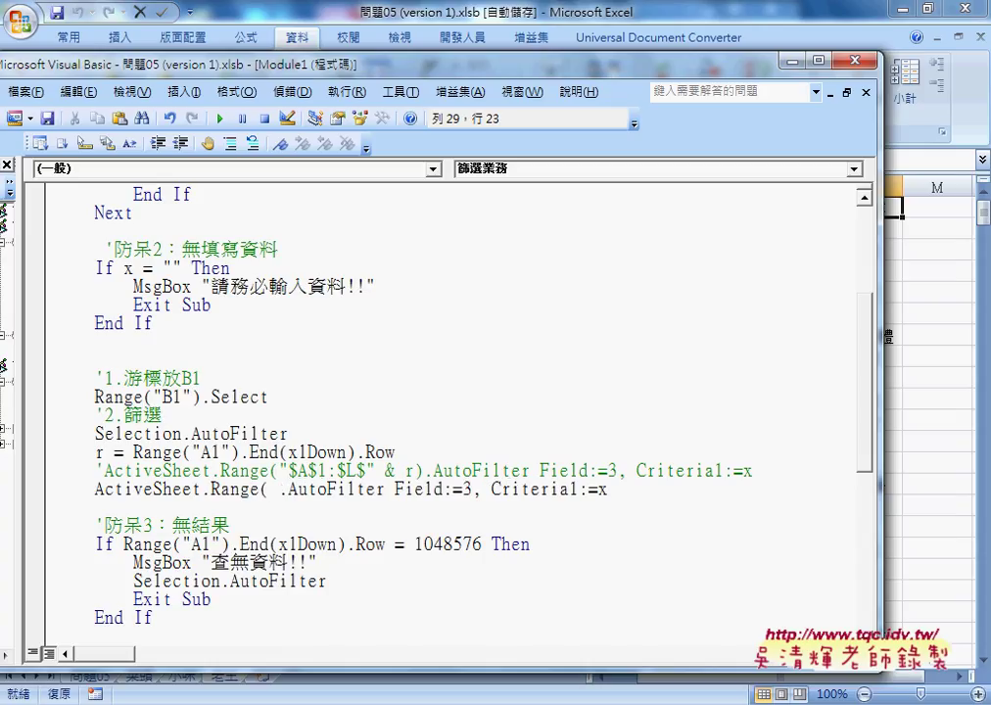
key("shift+End")
key("Delete")
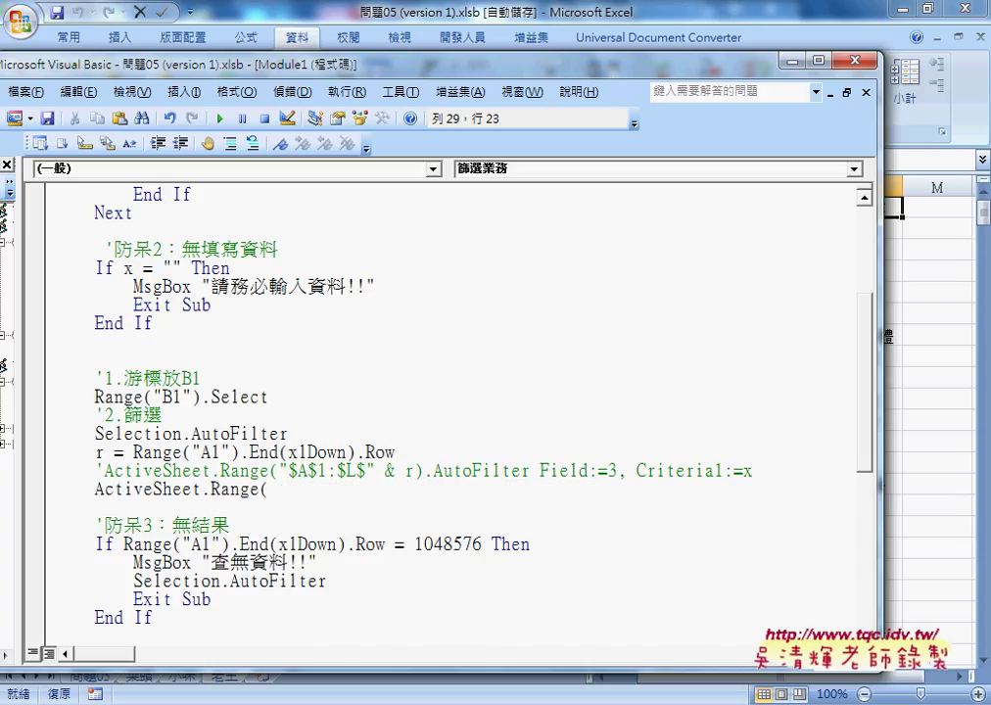
key("BackSpace")
type("(")
Step: Remove the ActiveSheet. prefix so the line reads just Range(
left_click(95, 387)
left_click_drag(95, 489, 218, 489)
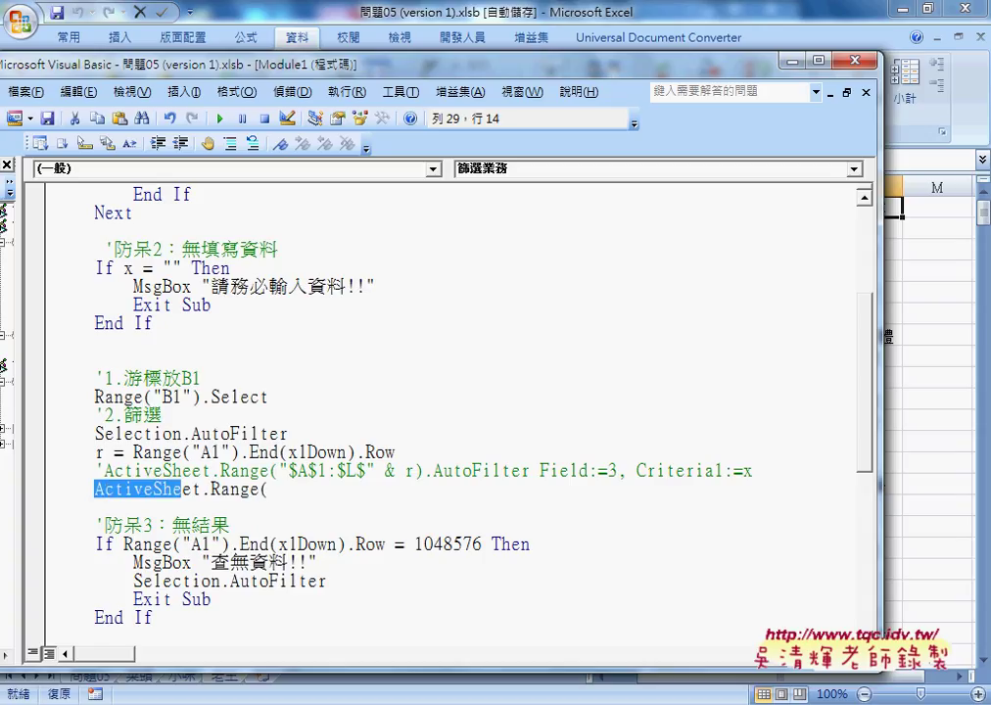
key("shift+Left")
key("BackSpace")
key("End")
key("BackSpace")
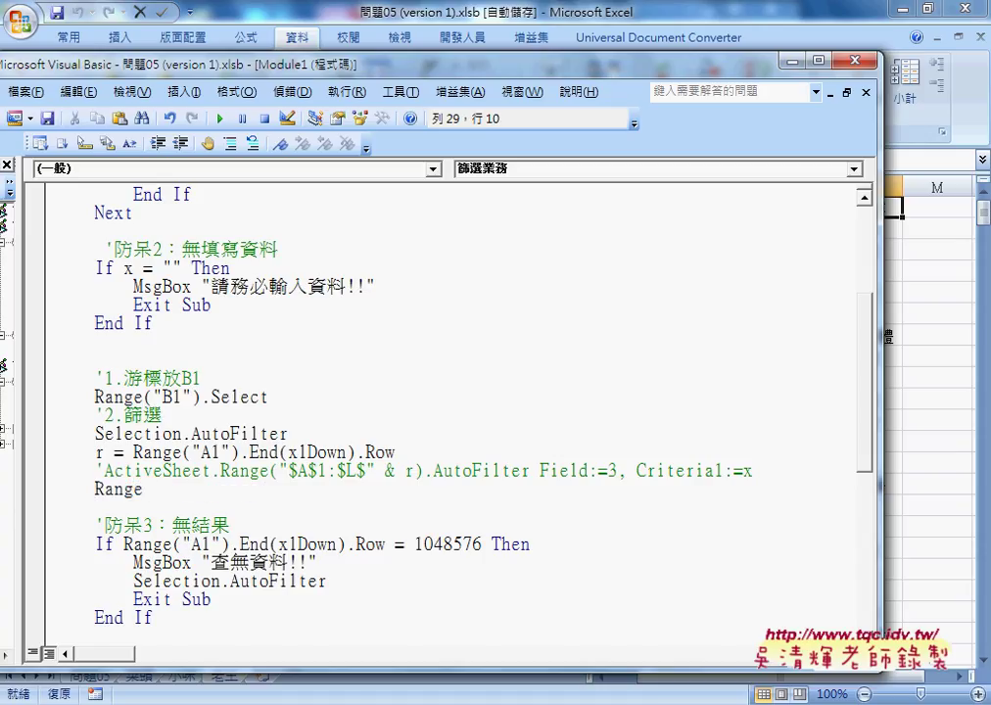
type("(")
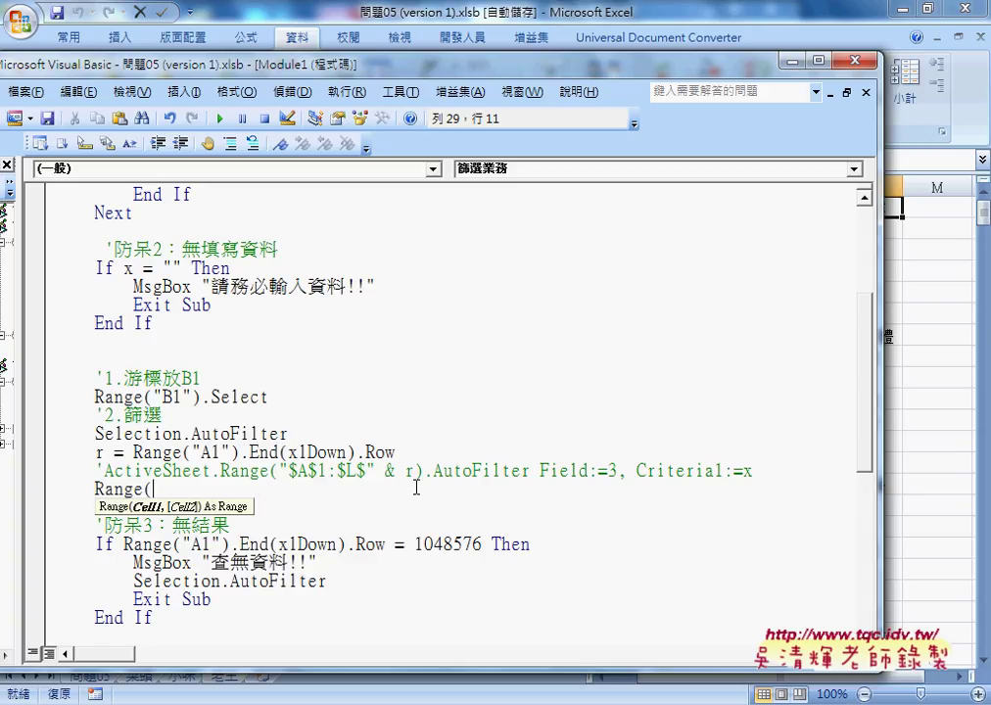